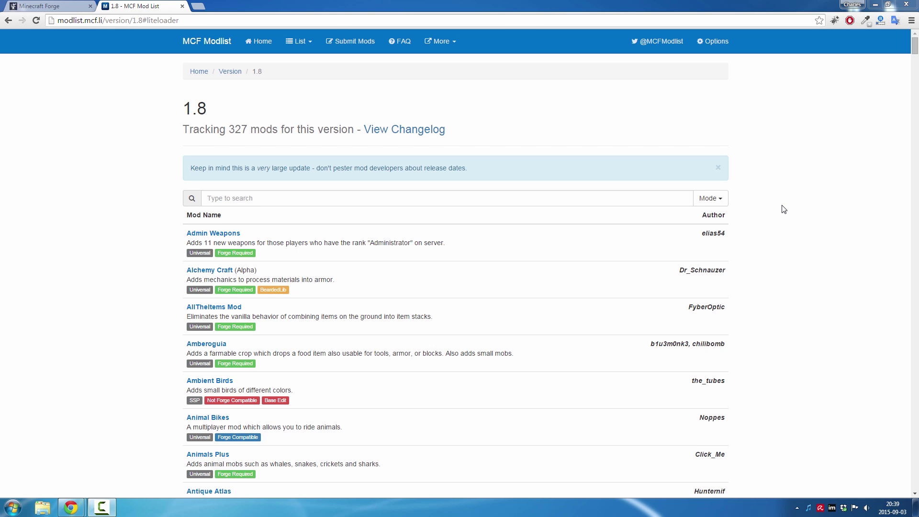
Step: Download the Pixelmon 4.0.7 universal jar for Minecraft 1.8 from pixelmongs.com
{"action": "middle_click", "coordinate": [784, 215]}
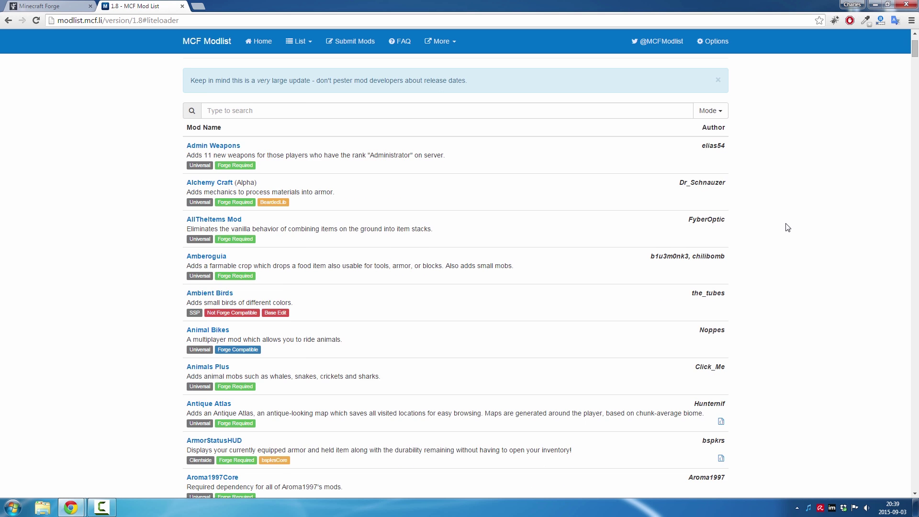
{"action": "left_click", "coordinate": [786, 226]}
{"action": "scroll", "coordinate": [786, 226], "scroll_direction": "down", "scroll_amount": 2}
{"action": "scroll", "coordinate": [787, 226], "scroll_direction": "down", "scroll_amount": 2}
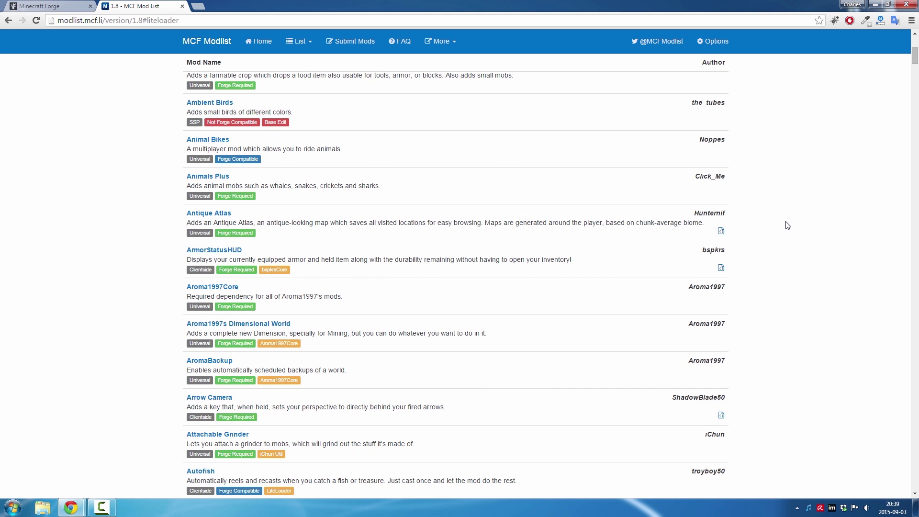
{"action": "scroll", "coordinate": [787, 226], "scroll_direction": "down", "scroll_amount": 2}
{"action": "scroll", "coordinate": [787, 226], "scroll_direction": "down", "scroll_amount": 2}
{"action": "scroll", "coordinate": [786, 225], "scroll_direction": "down", "scroll_amount": 1}
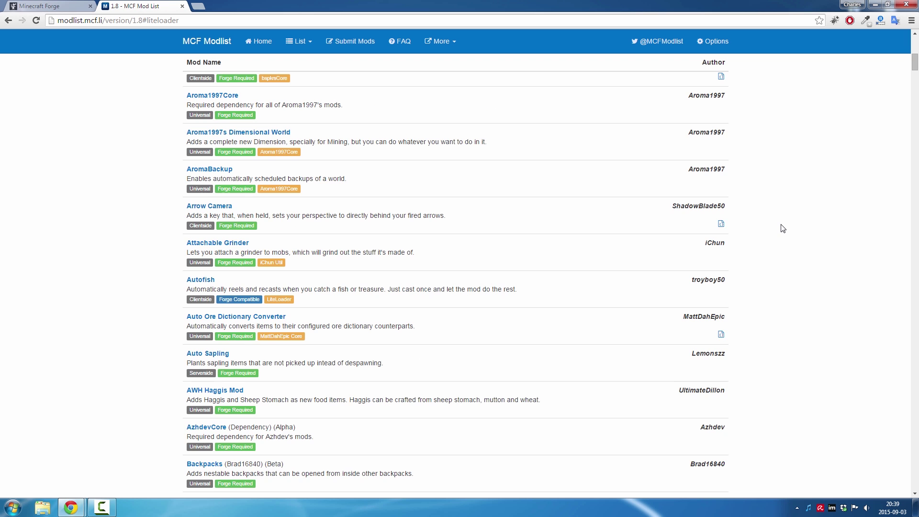
{"action": "scroll", "coordinate": [787, 226], "scroll_direction": "down", "scroll_amount": 2}
{"action": "scroll", "coordinate": [783, 228], "scroll_direction": "down", "scroll_amount": 1}
{"action": "scroll", "coordinate": [783, 229], "scroll_direction": "down", "scroll_amount": 1}
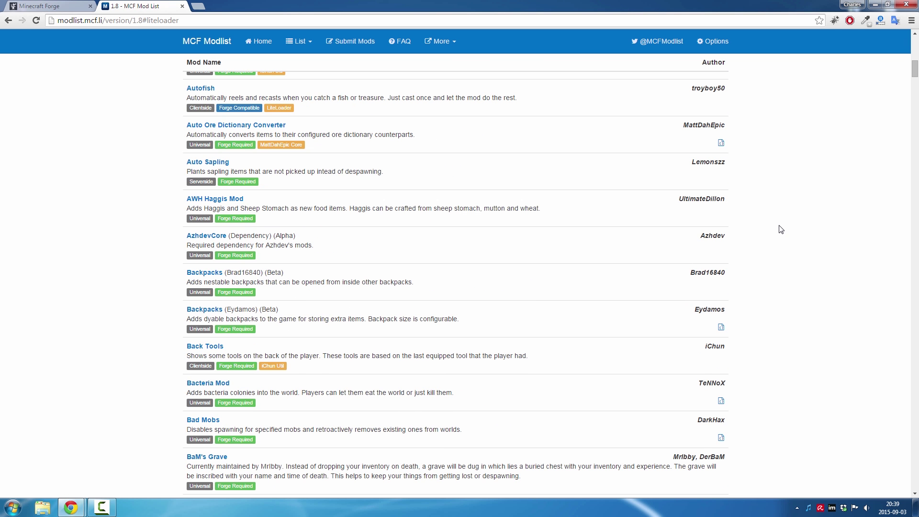
{"action": "scroll", "coordinate": [781, 229], "scroll_direction": "down", "scroll_amount": 2}
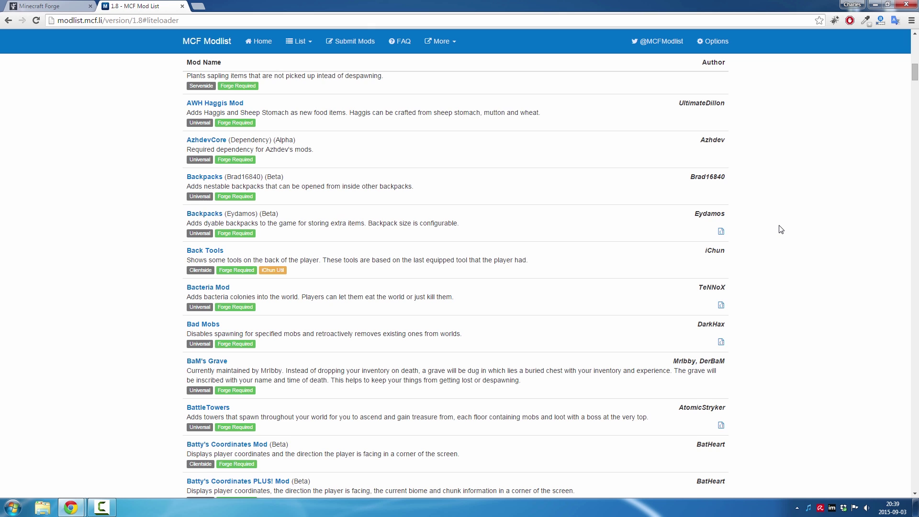
{"action": "scroll", "coordinate": [781, 229], "scroll_direction": "down", "scroll_amount": 1}
{"action": "scroll", "coordinate": [781, 229], "scroll_direction": "down", "scroll_amount": 1}
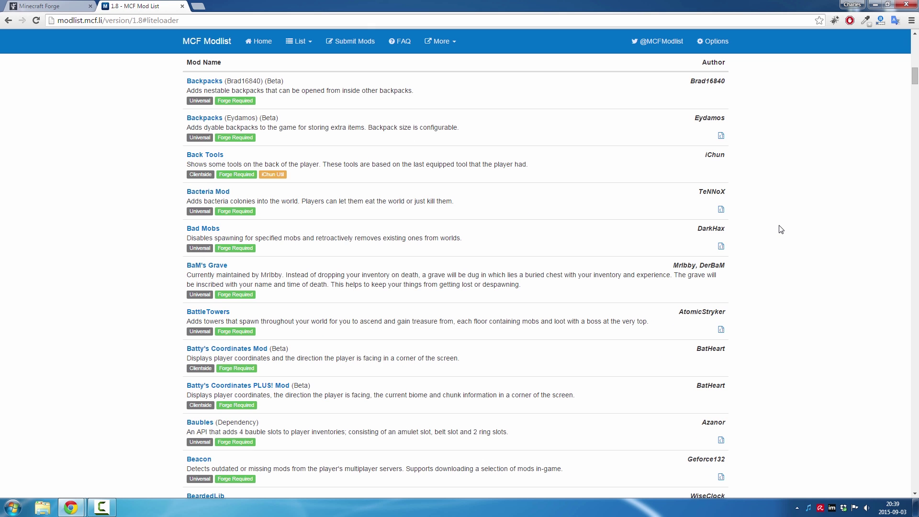
{"action": "scroll", "coordinate": [781, 229], "scroll_direction": "down", "scroll_amount": 2}
{"action": "scroll", "coordinate": [781, 229], "scroll_direction": "down", "scroll_amount": 2}
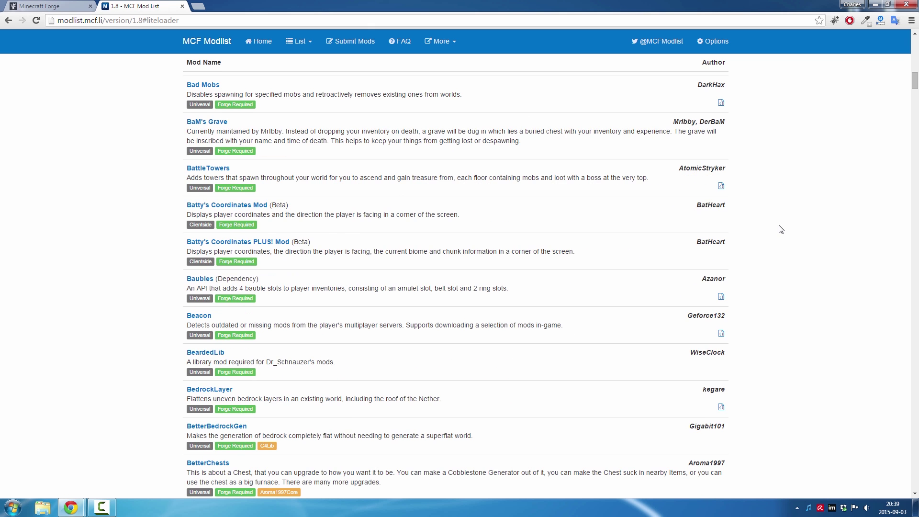
{"action": "scroll", "coordinate": [781, 229], "scroll_direction": "down", "scroll_amount": 2}
{"action": "scroll", "coordinate": [780, 229], "scroll_direction": "down", "scroll_amount": 1}
{"action": "scroll", "coordinate": [780, 235], "scroll_direction": "down", "scroll_amount": 1}
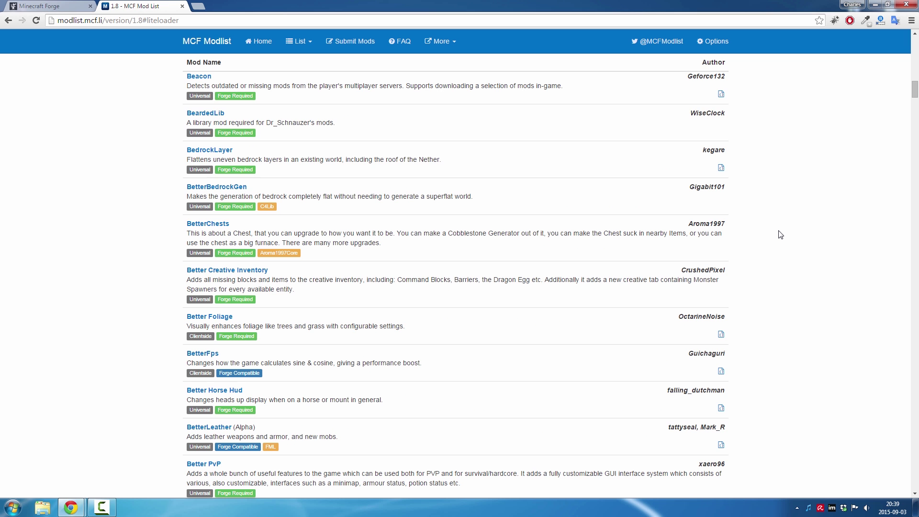
{"action": "scroll", "coordinate": [780, 234], "scroll_direction": "down", "scroll_amount": 1}
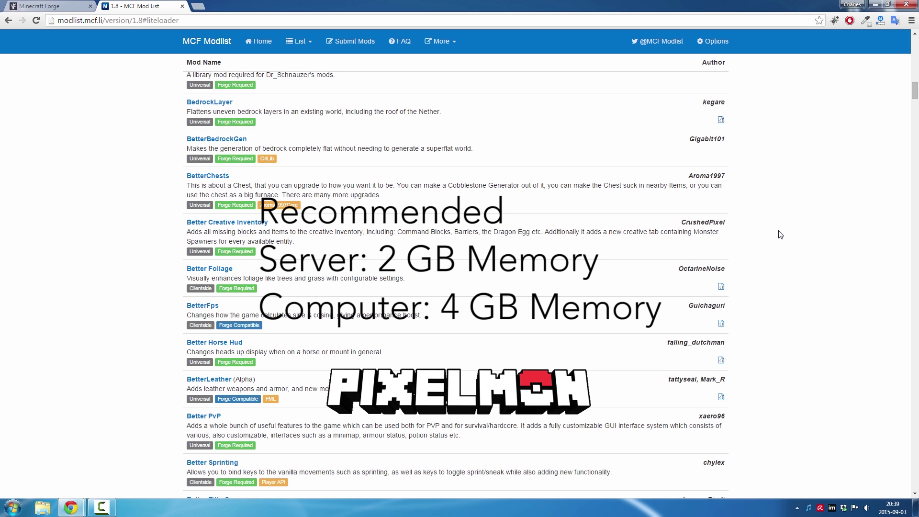
{"action": "scroll", "coordinate": [781, 234], "scroll_direction": "up", "scroll_amount": 5}
{"action": "scroll", "coordinate": [781, 235], "scroll_direction": "up", "scroll_amount": 3}
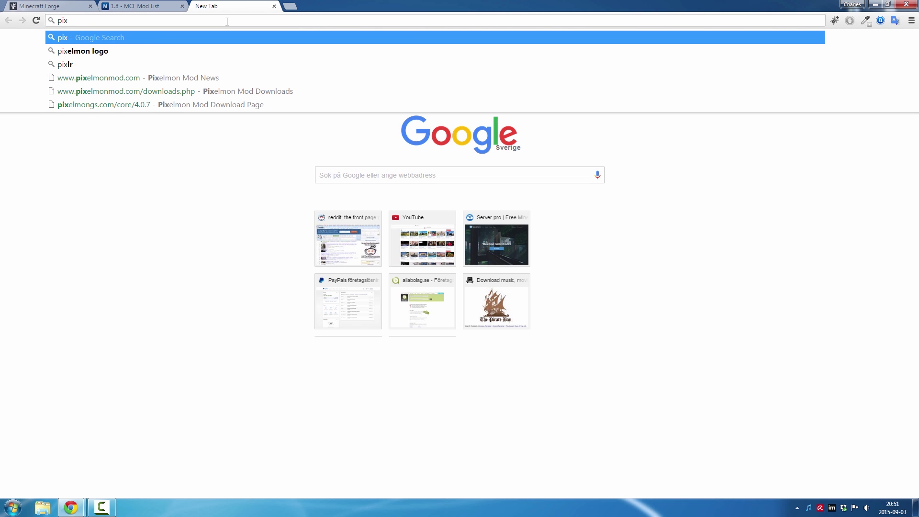
{"action": "type", "text": "elmongs.com/core/4.0.7/"}
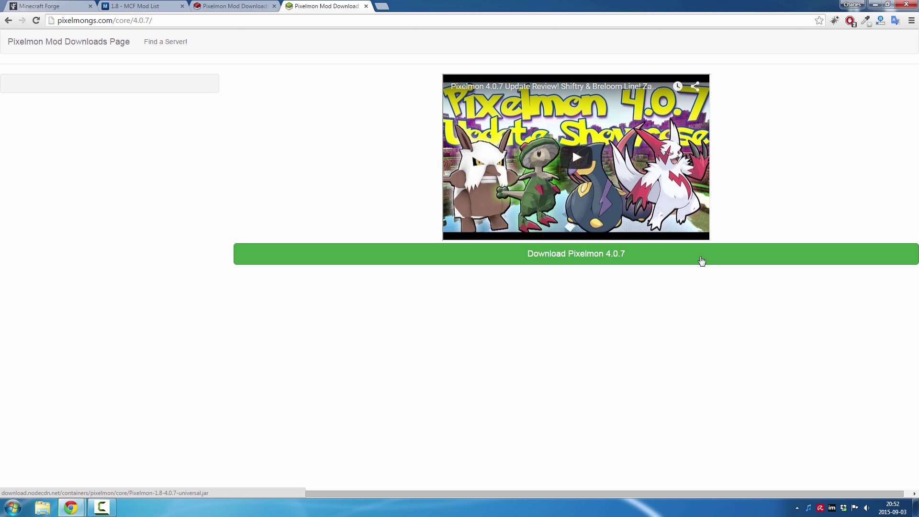
{"action": "left_click", "coordinate": [704, 259]}
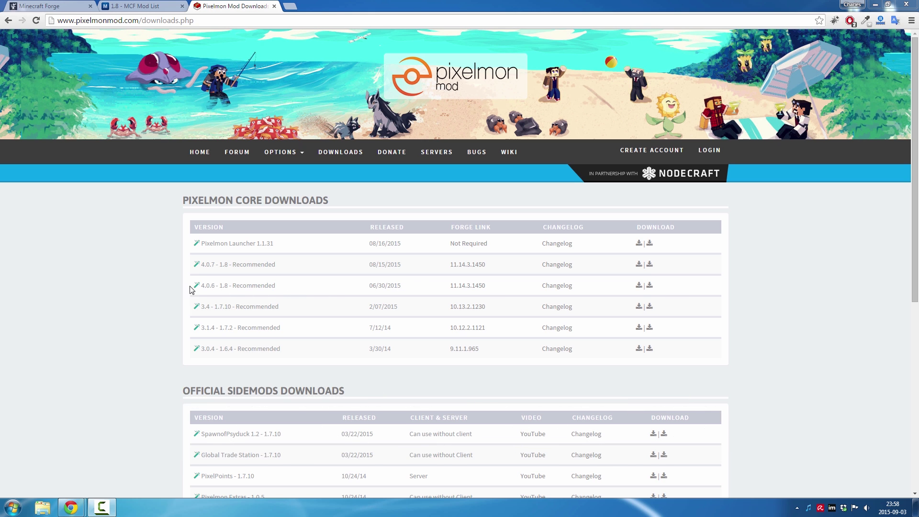
Step: Download the recommended Forge 1.8 Windows installer, skipping the adfoc.us ad page
{"action": "left_click", "coordinate": [54, 6]}
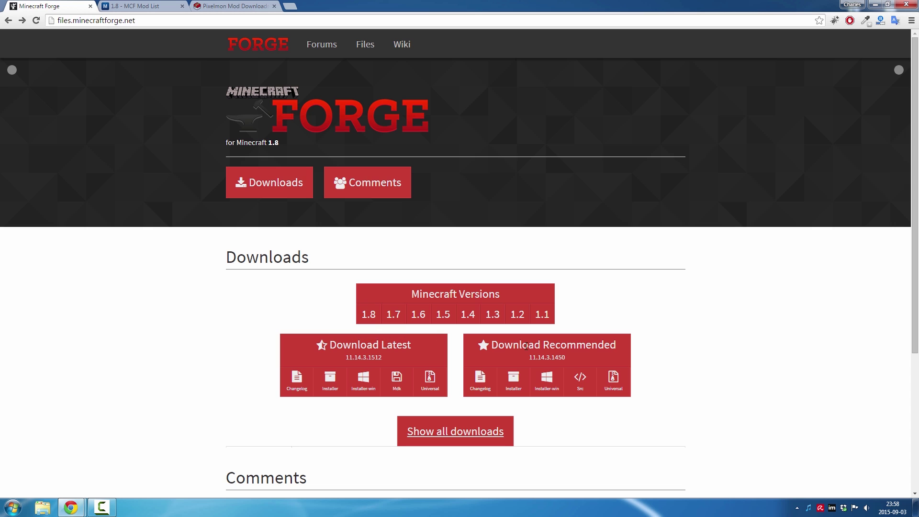
{"action": "left_click", "coordinate": [553, 383]}
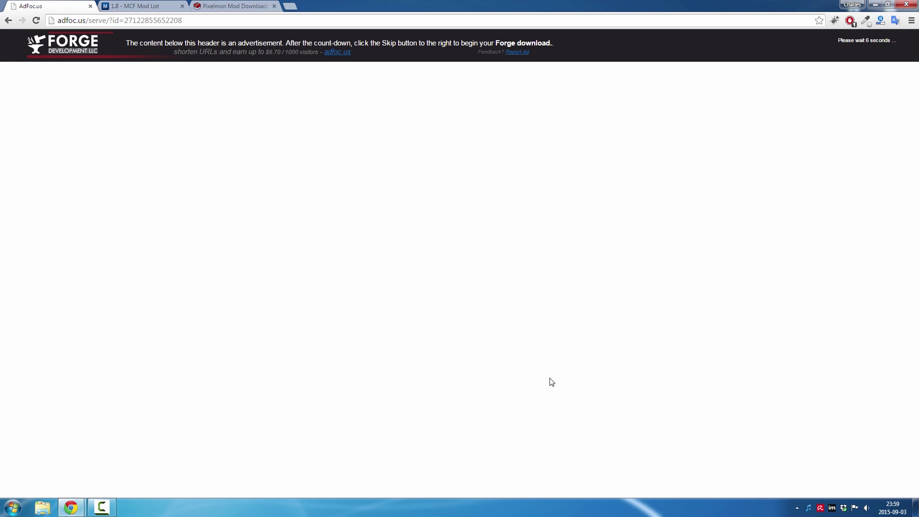
{"action": "left_click", "coordinate": [869, 47]}
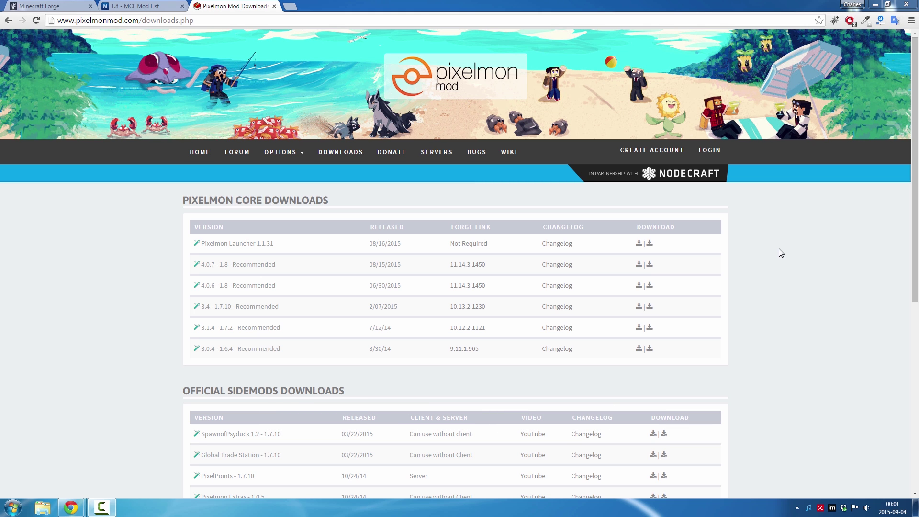
Step: Run forge-1.8-11.14.3.1450-installer-win.exe from Chrome's downloads and install the Forge client
{"action": "left_click", "coordinate": [911, 20]}
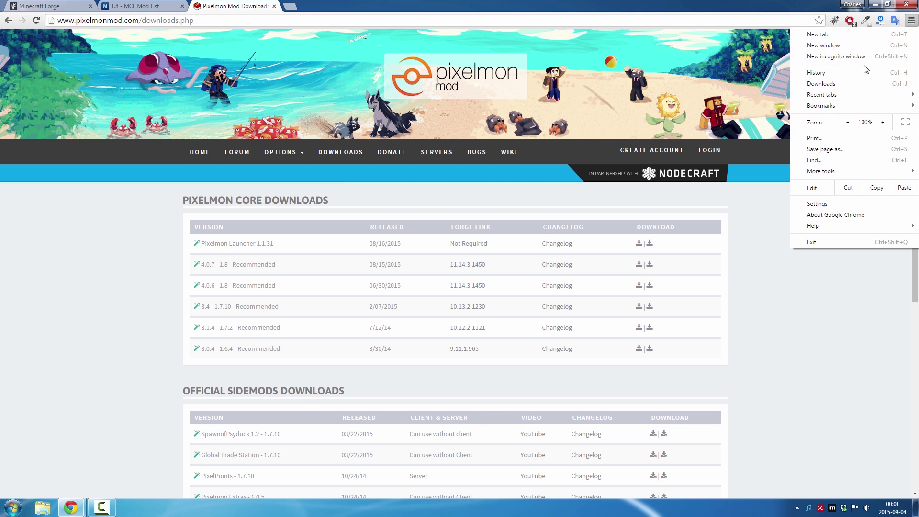
{"action": "left_click", "coordinate": [848, 82]}
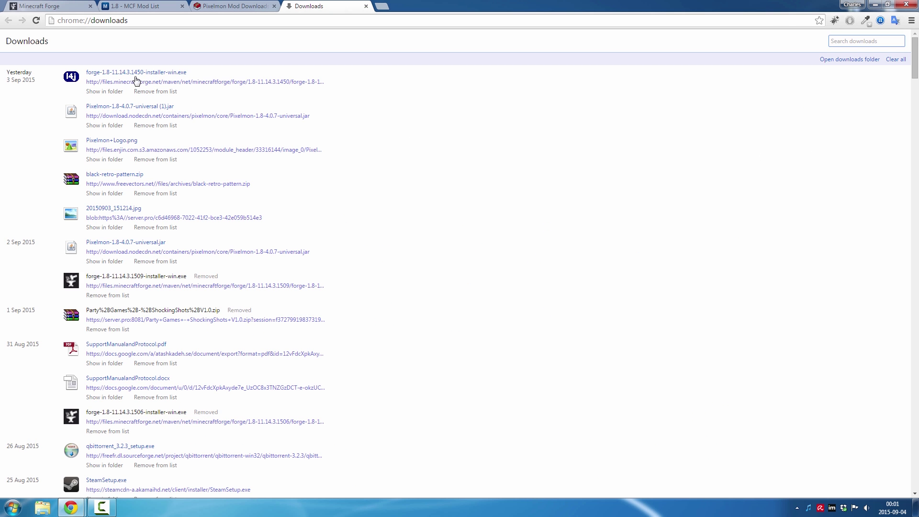
{"action": "left_click", "coordinate": [136, 71]}
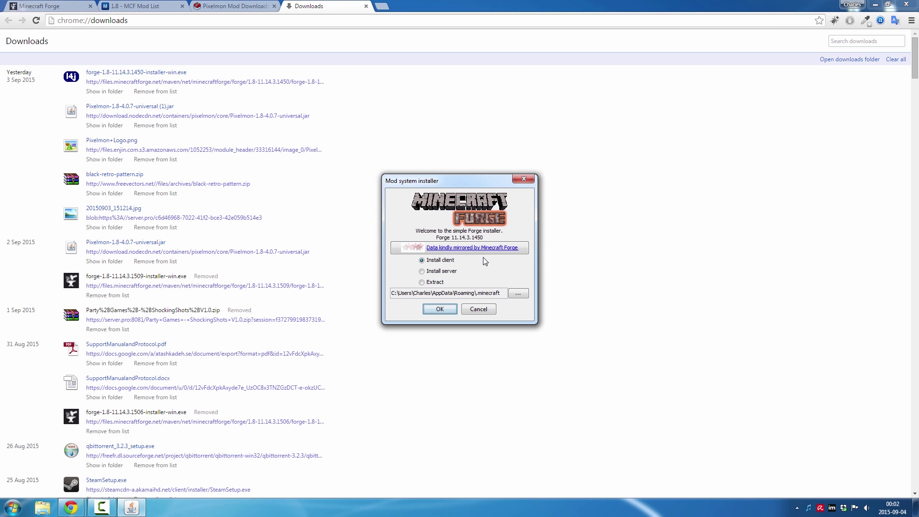
{"action": "left_click", "coordinate": [440, 309]}
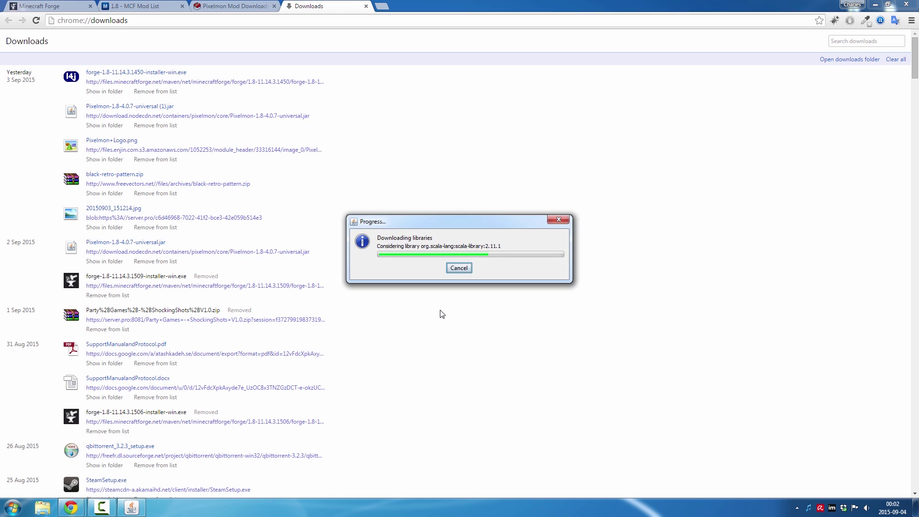
{"action": "left_click", "coordinate": [460, 264]}
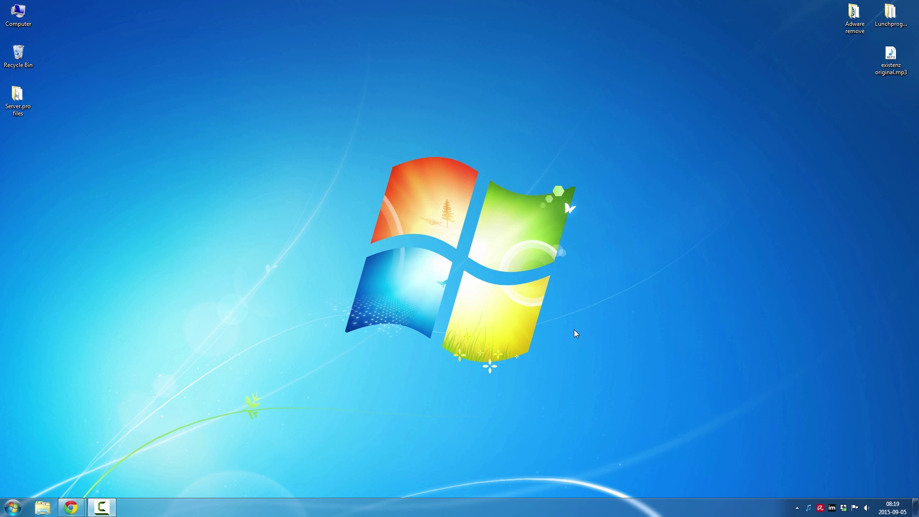
Step: Relaunch the Forge 1.8 installer and choose Install server
{"action": "left_click", "coordinate": [42, 508]}
{"action": "left_click", "coordinate": [151, 460]}
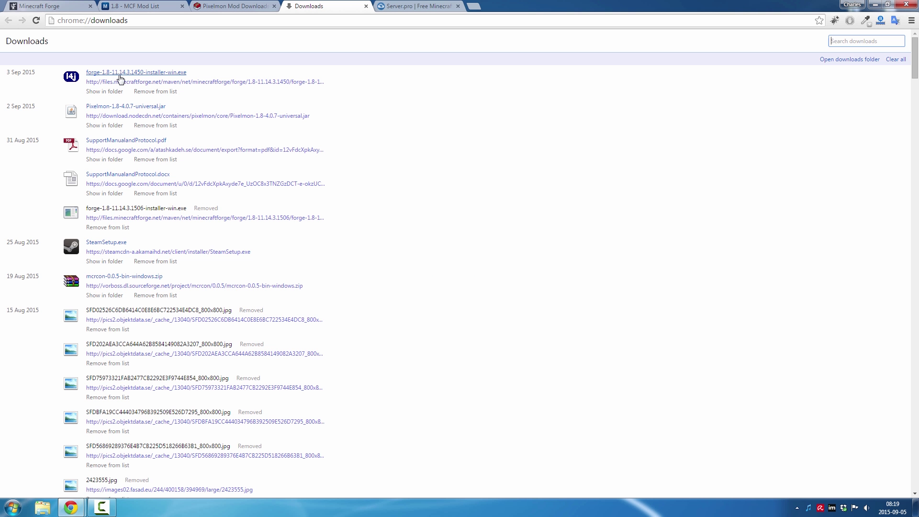
{"action": "left_click", "coordinate": [119, 75]}
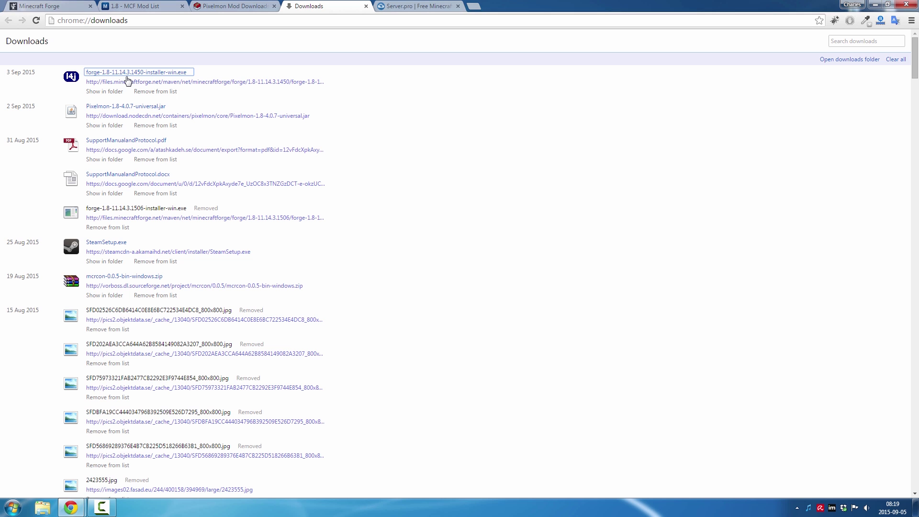
{"action": "left_click", "coordinate": [442, 272]}
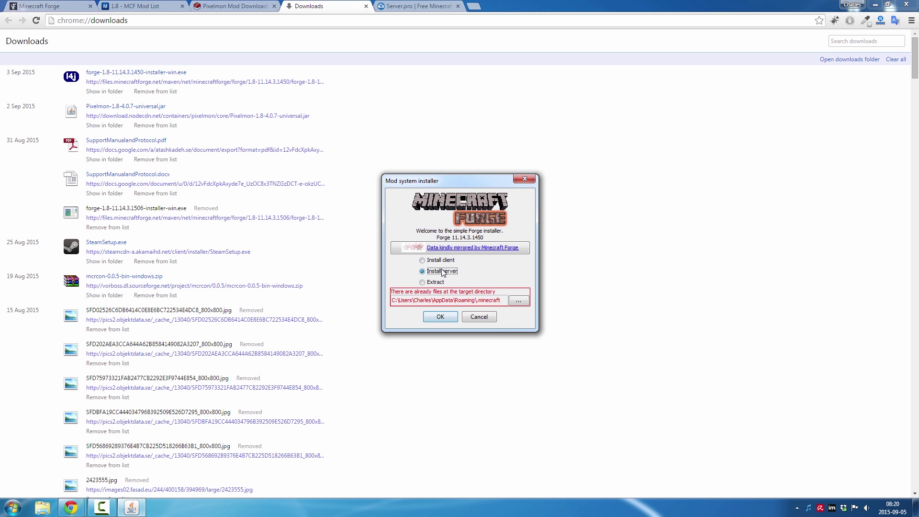
Step: Create a new 'server' folder on the Desktop and set it as the install directory
{"action": "left_click", "coordinate": [519, 301]}
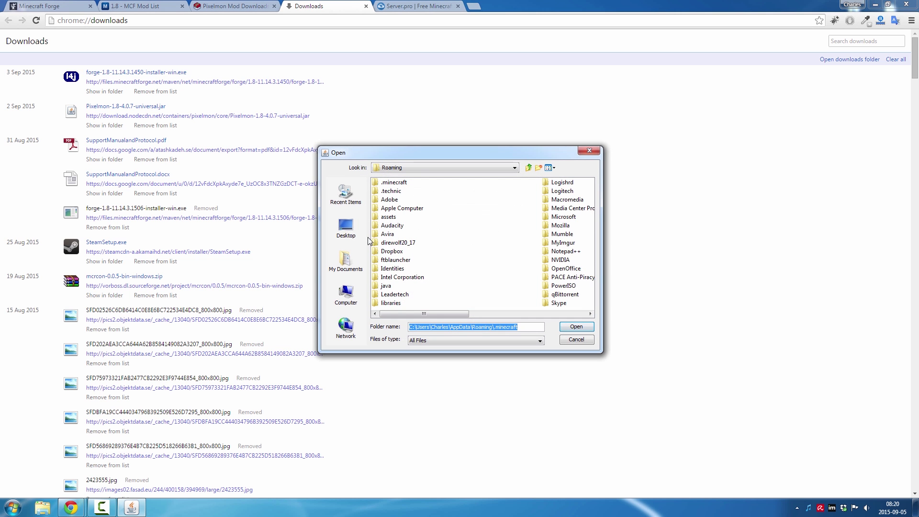
{"action": "left_click", "coordinate": [345, 229]}
{"action": "right_click", "coordinate": [409, 268]}
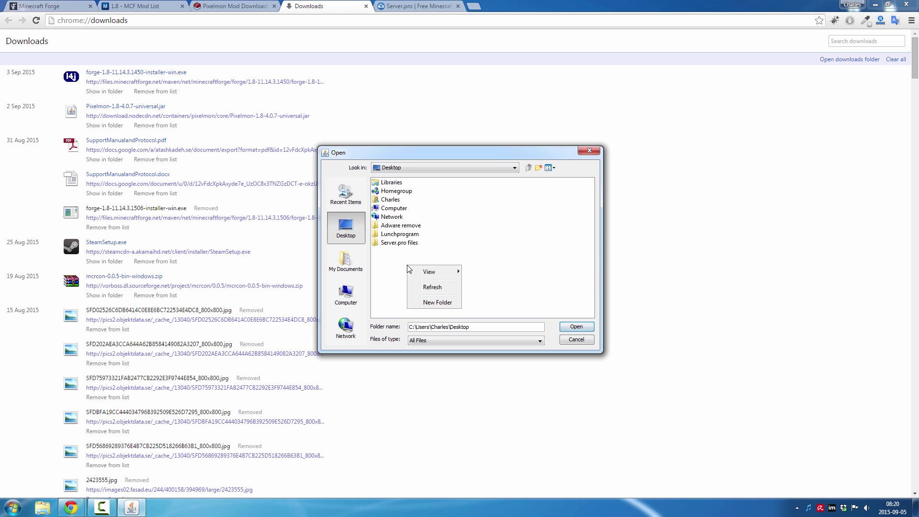
{"action": "left_click", "coordinate": [437, 302]}
{"action": "type", "text": "server"}
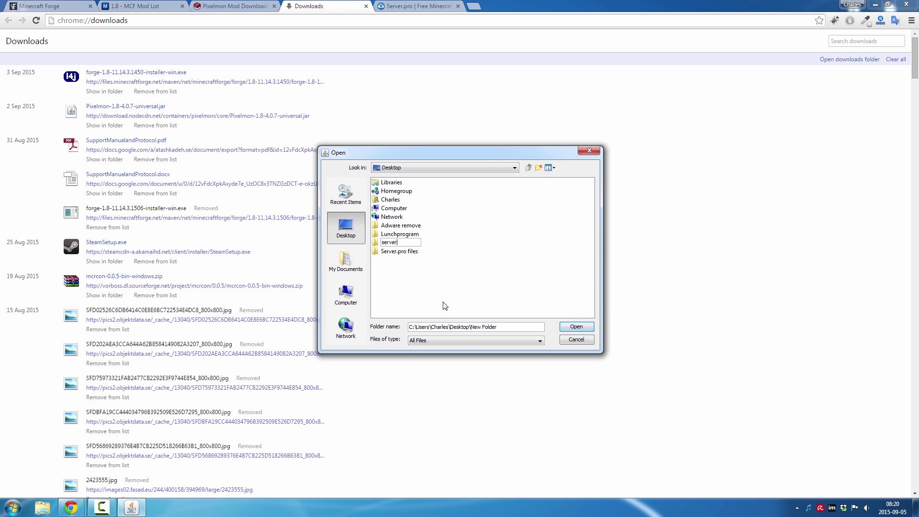
{"action": "key", "text": "Return"}
{"action": "double_click", "coordinate": [388, 243]}
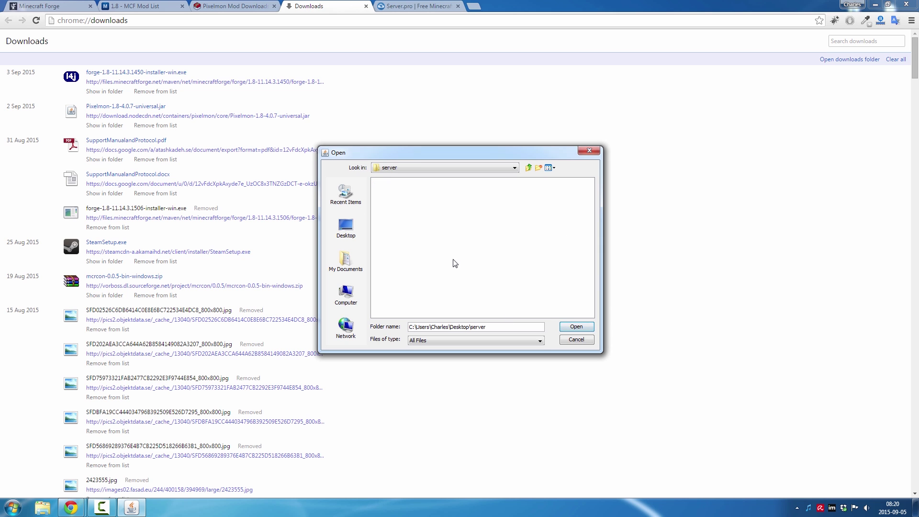
{"action": "left_click", "coordinate": [577, 327]}
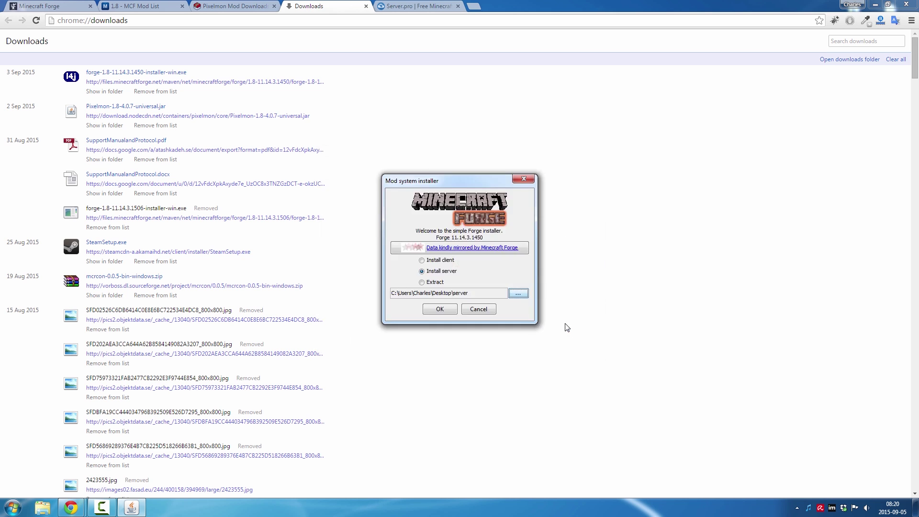
Step: Start the Forge server installation into the Desktop server folder
{"action": "left_click", "coordinate": [440, 309]}
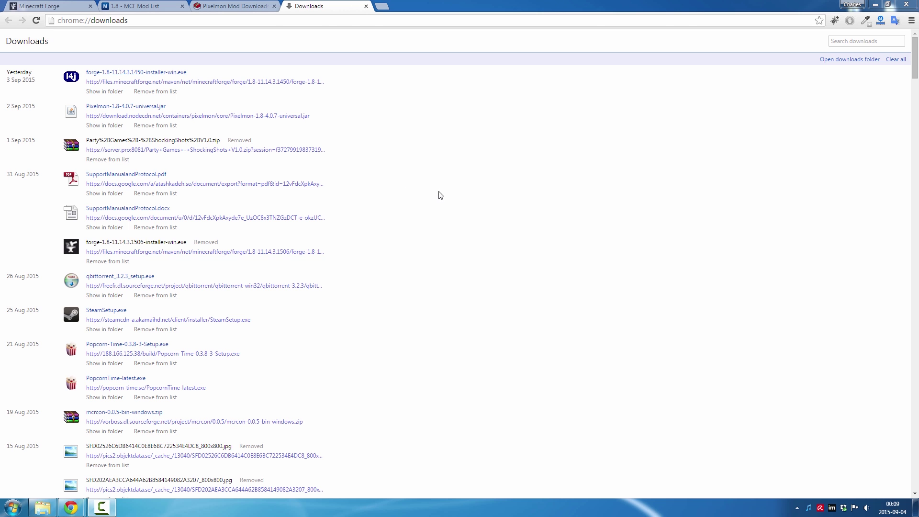
Step: Copy Pixelmon-1.8-4.0.7-universal.jar from the Downloads folder
{"action": "left_click", "coordinate": [104, 125]}
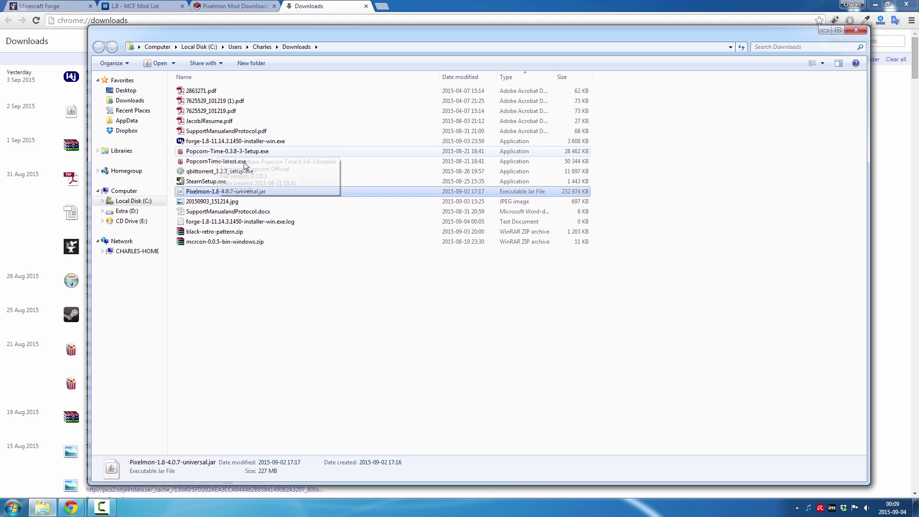
{"action": "right_click", "coordinate": [236, 193]}
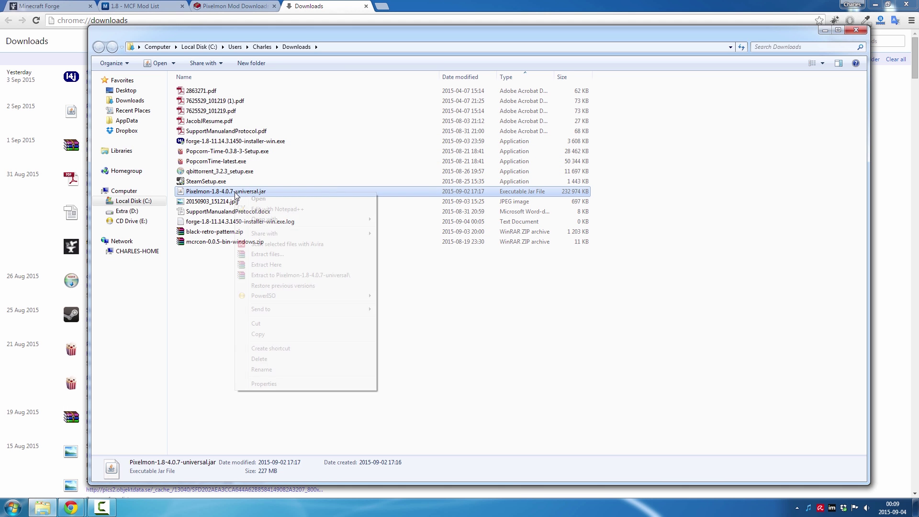
{"action": "left_click", "coordinate": [282, 335]}
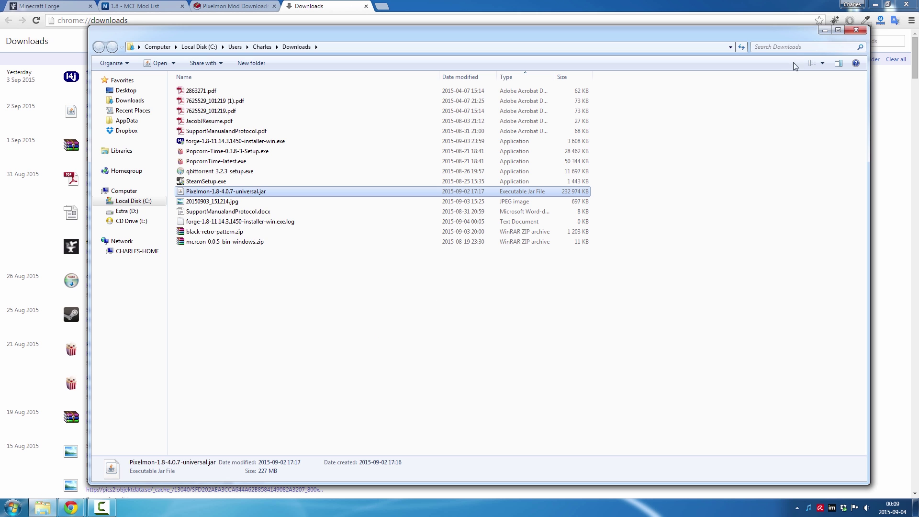
{"action": "left_click", "coordinate": [824, 31]}
{"action": "left_click", "coordinate": [875, 6]}
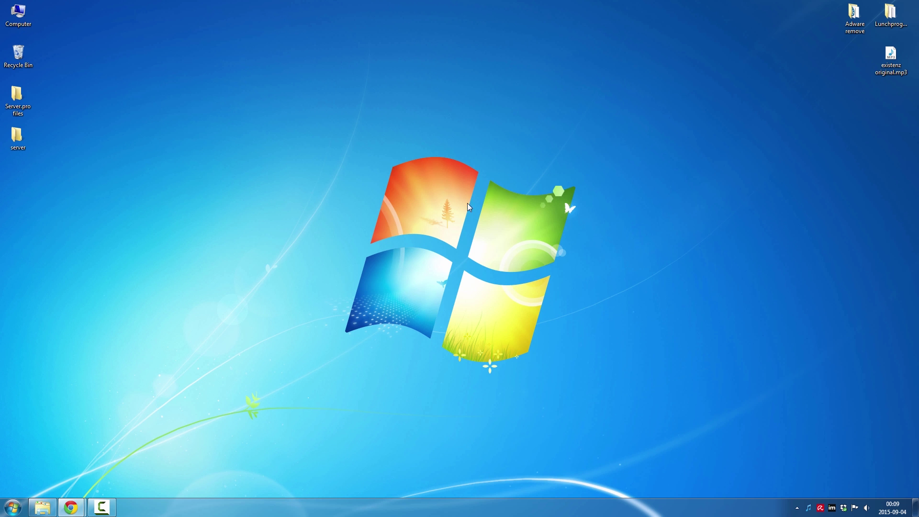
Step: Paste the Pixelmon jar into %appdata%\.minecraft\mods
{"action": "left_click", "coordinate": [43, 508]}
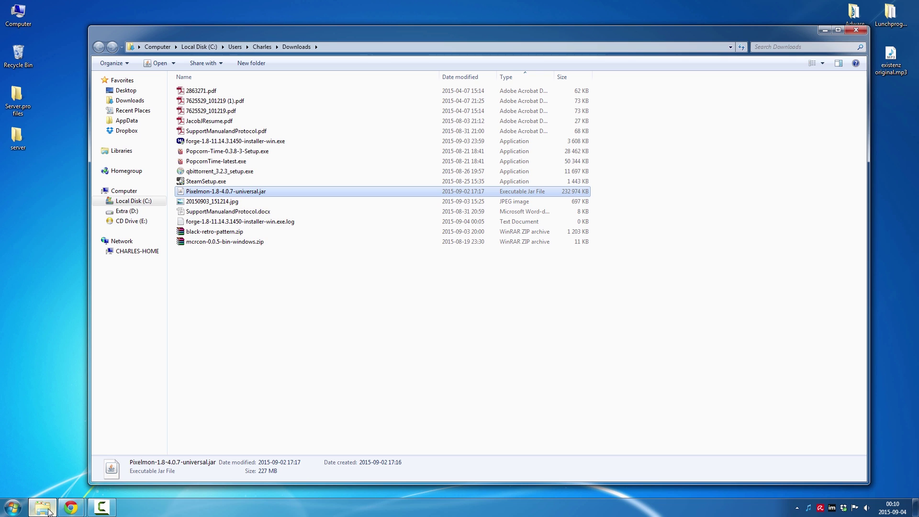
{"action": "left_click", "coordinate": [354, 47]}
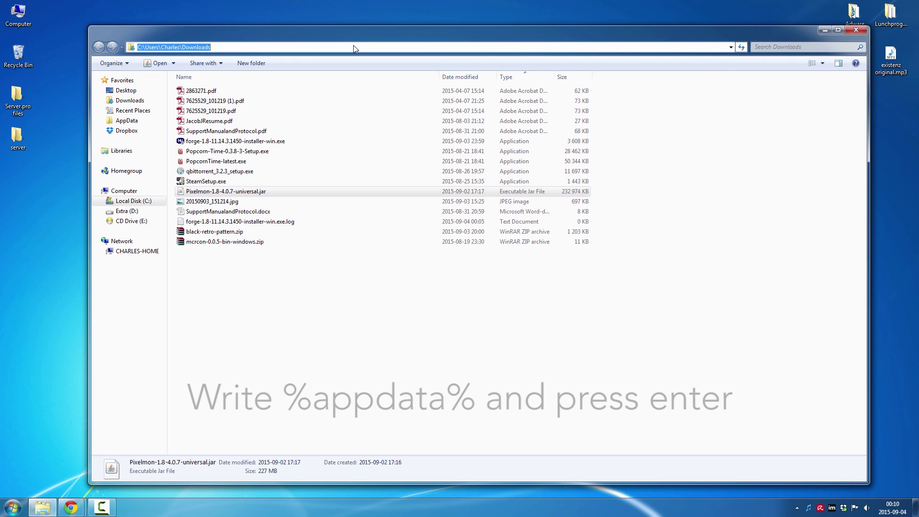
{"action": "type", "text": "%app"}
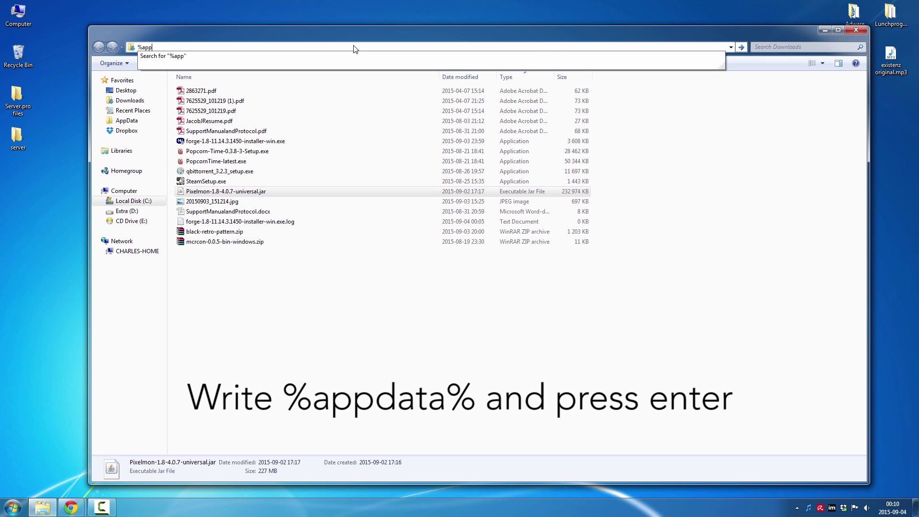
{"action": "type", "text": "data%"}
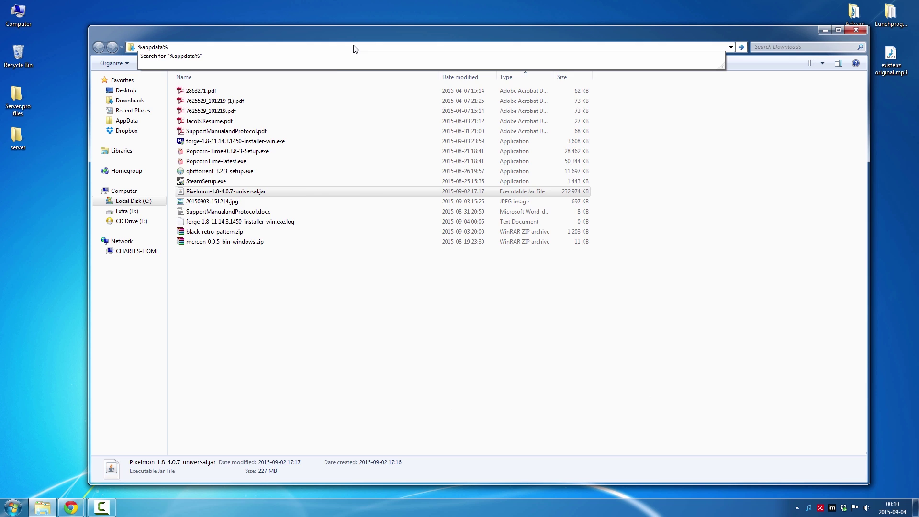
{"action": "key", "text": "Return"}
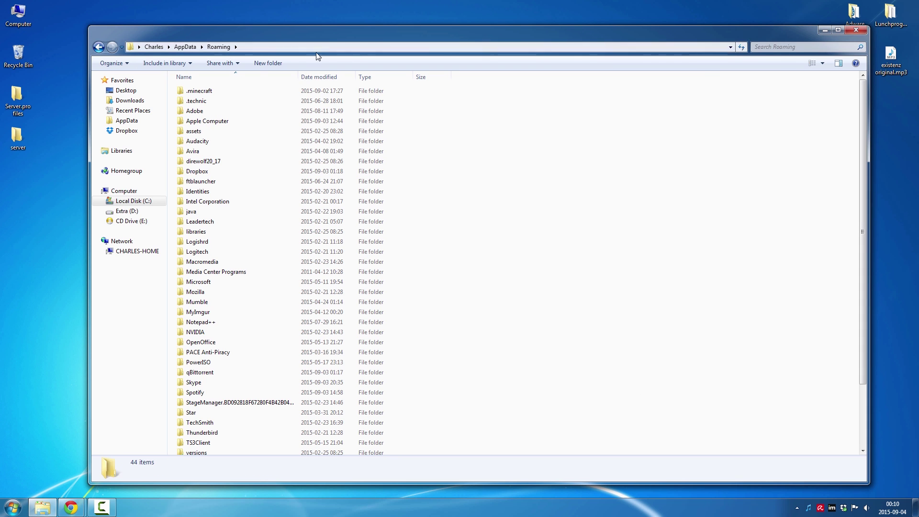
{"action": "double_click", "coordinate": [208, 94]}
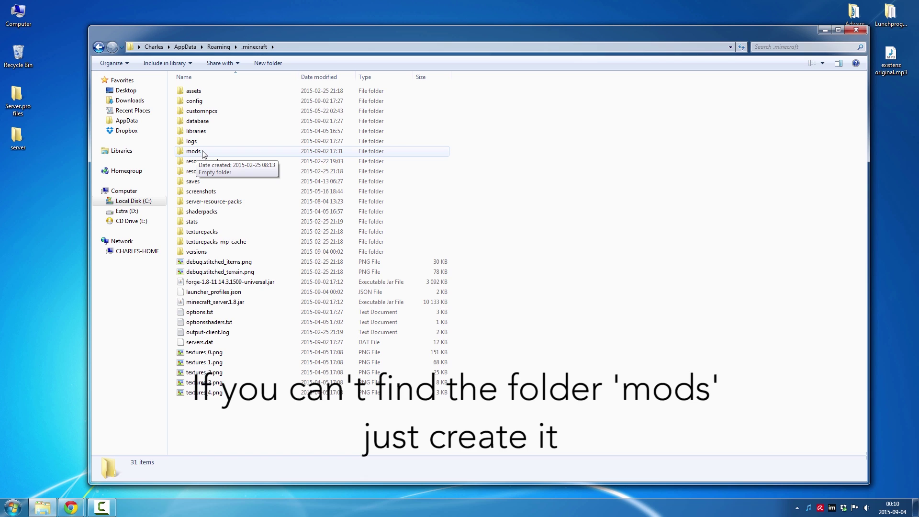
{"action": "double_click", "coordinate": [204, 153]}
{"action": "right_click", "coordinate": [285, 165]}
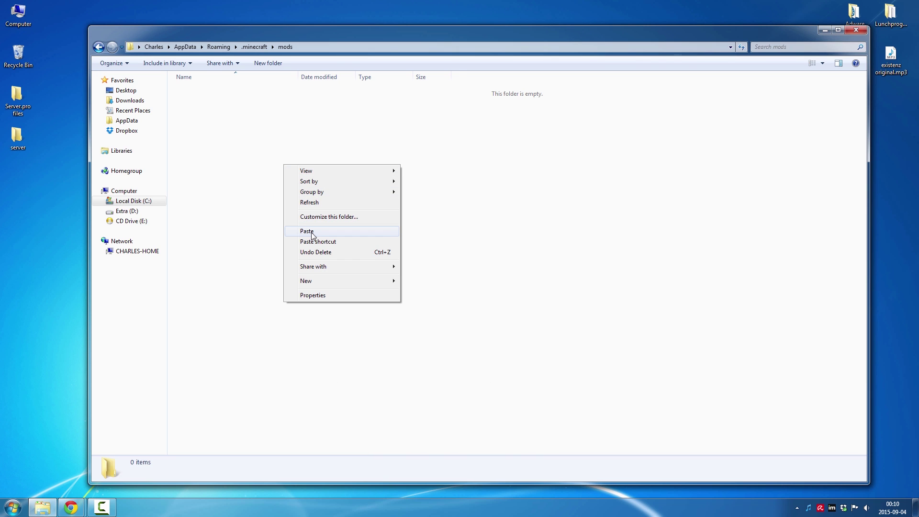
{"action": "left_click", "coordinate": [311, 231]}
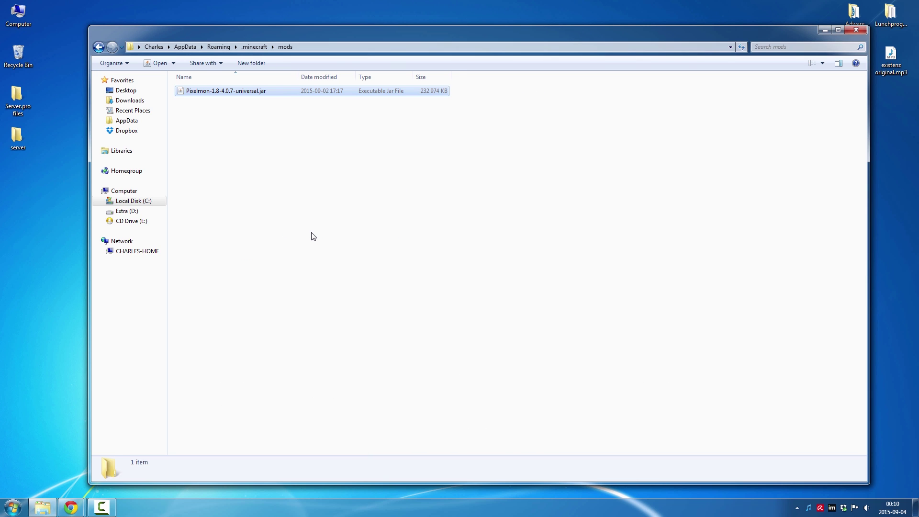
Step: Zip the libraries folder and both server jars in the Desktop server folder into server.zip
{"action": "left_click", "coordinate": [312, 236]}
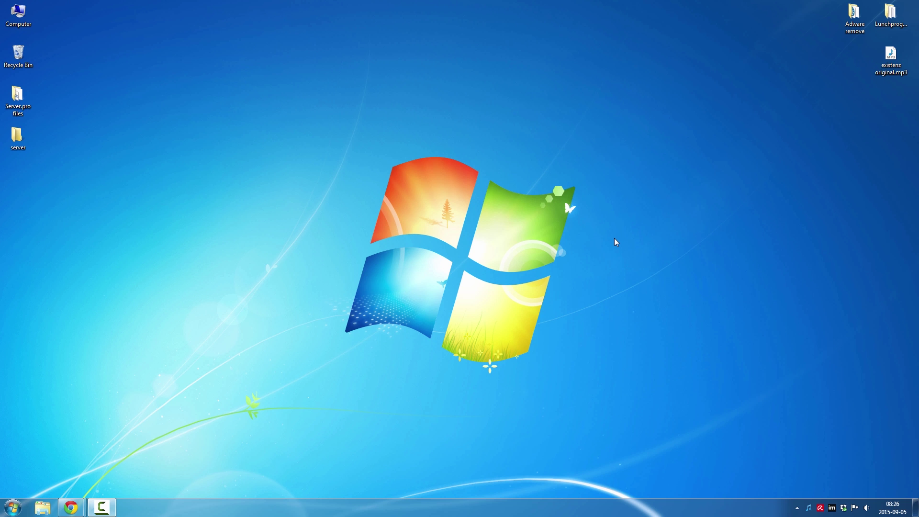
{"action": "left_click", "coordinate": [18, 141]}
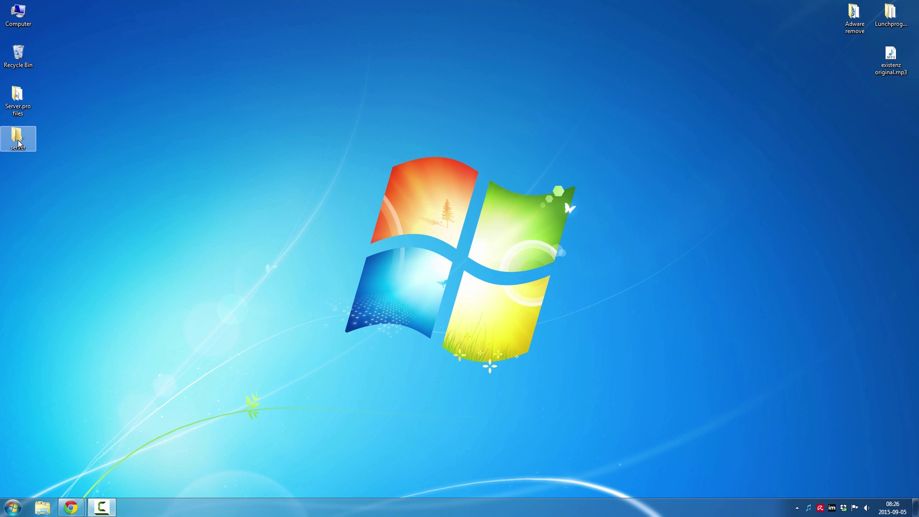
{"action": "double_click", "coordinate": [18, 140]}
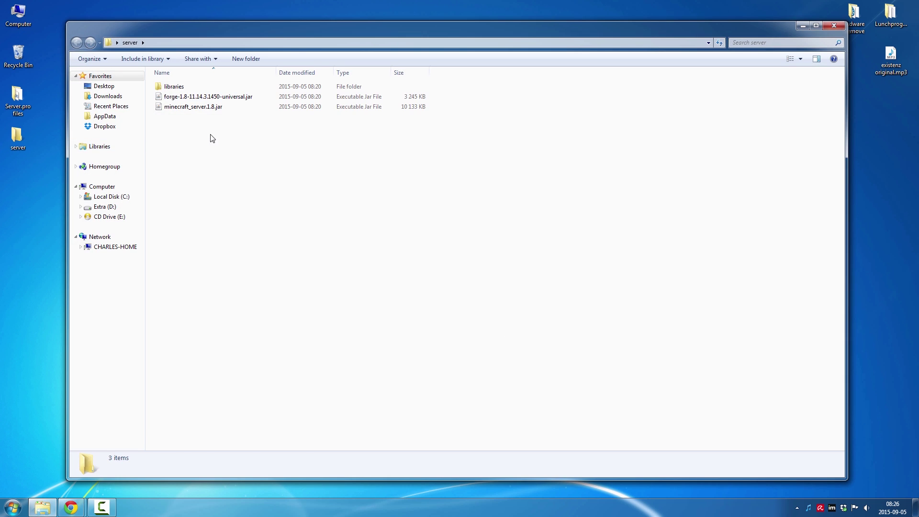
{"action": "left_click_drag", "start_coordinate": [209, 135], "coordinate": [152, 80]}
{"action": "right_click", "coordinate": [184, 97]}
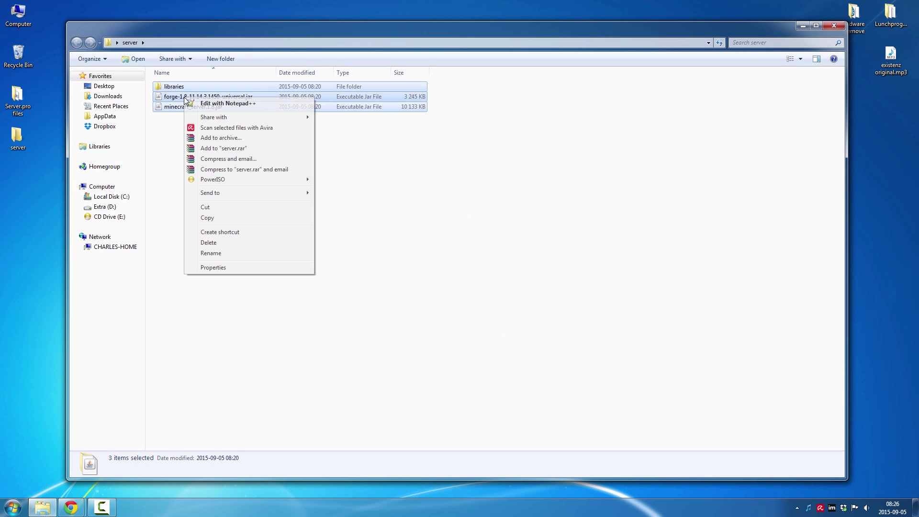
{"action": "mouse_move", "coordinate": [248, 192]}
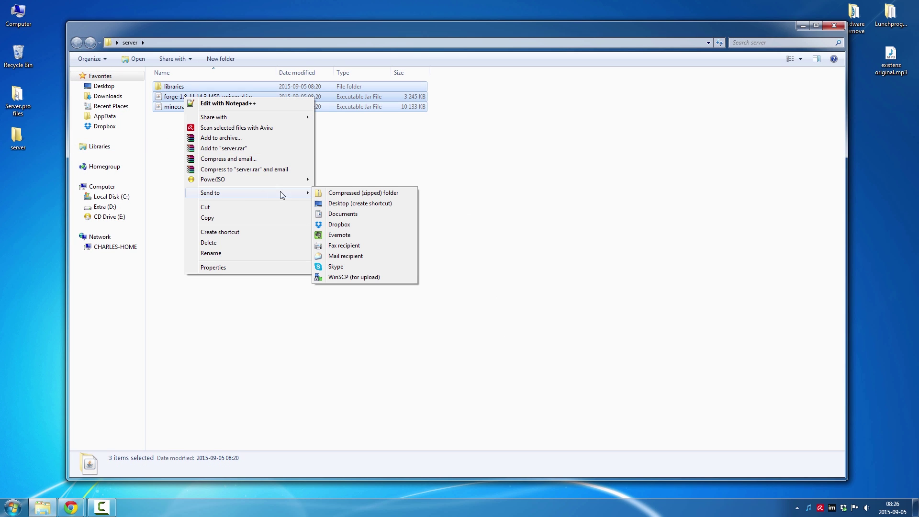
{"action": "left_click", "coordinate": [358, 195]}
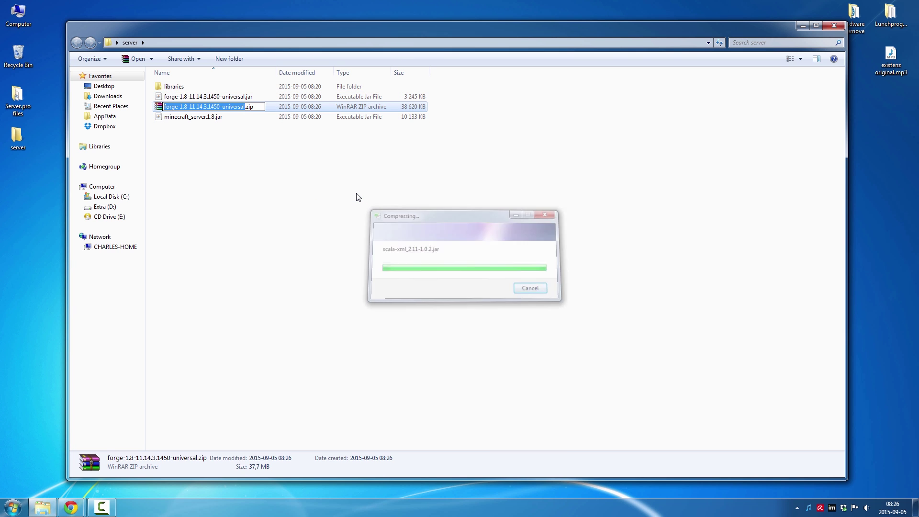
{"action": "type", "text": "server"}
{"action": "key", "text": "Return"}
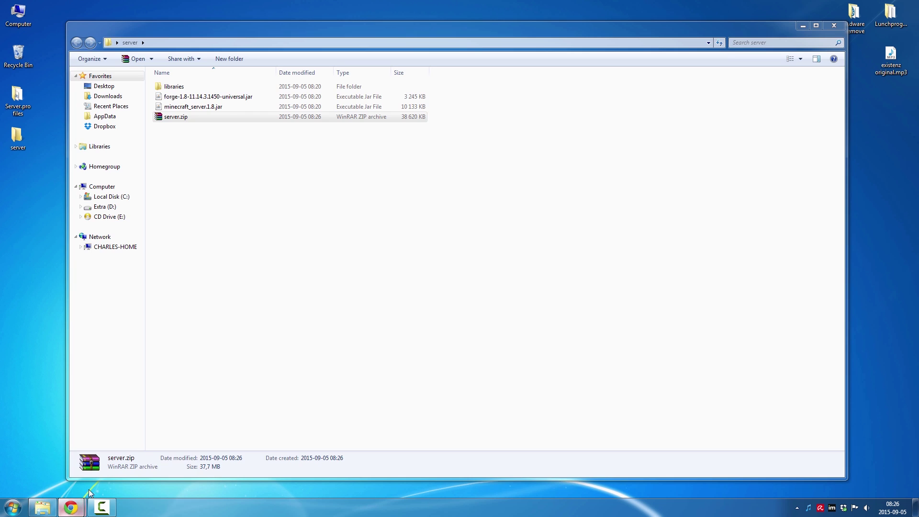
Step: Choose Desktop\server\server.zip in Server.pro's upload form
{"action": "key", "text": "alt+Tab"}
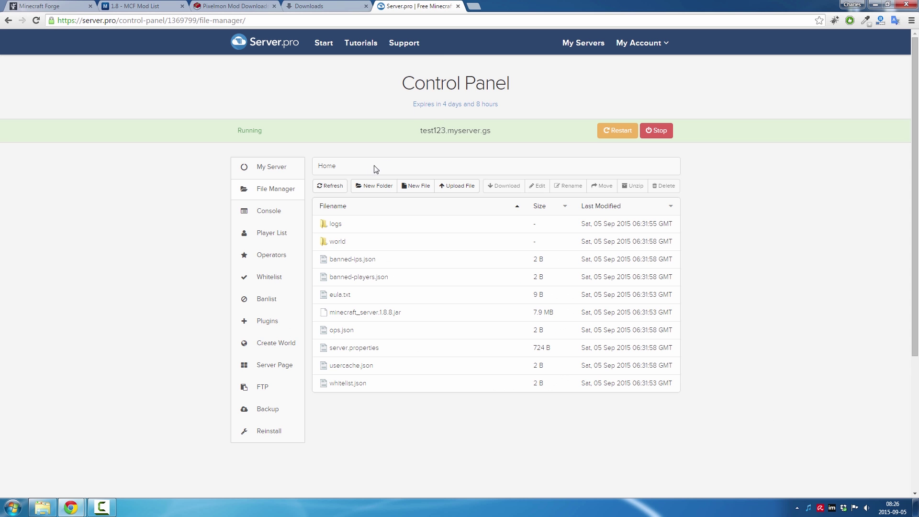
{"action": "left_click", "coordinate": [276, 189]}
{"action": "left_click", "coordinate": [457, 186]}
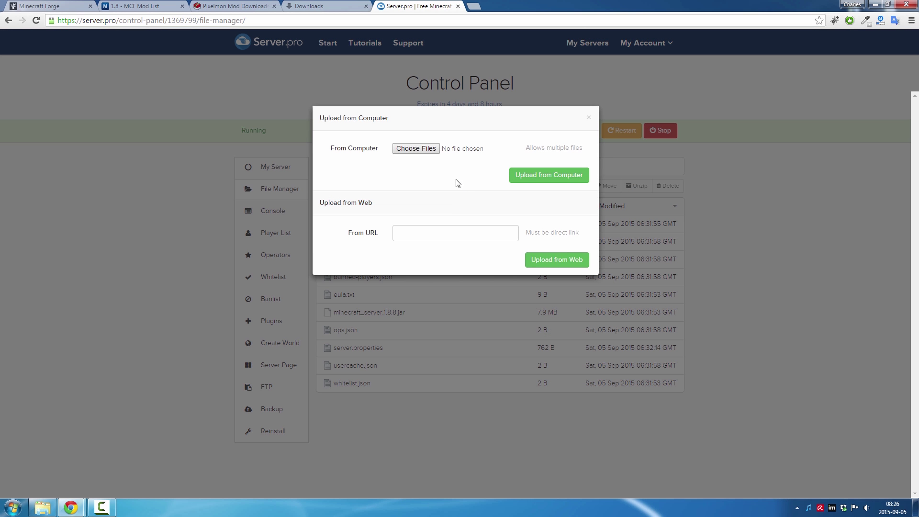
{"action": "left_click", "coordinate": [416, 148]}
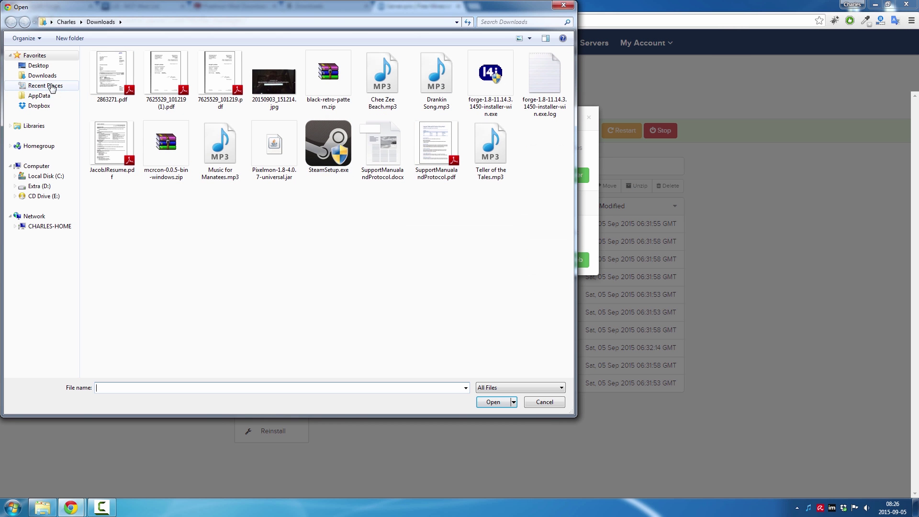
{"action": "left_click", "coordinate": [38, 65]}
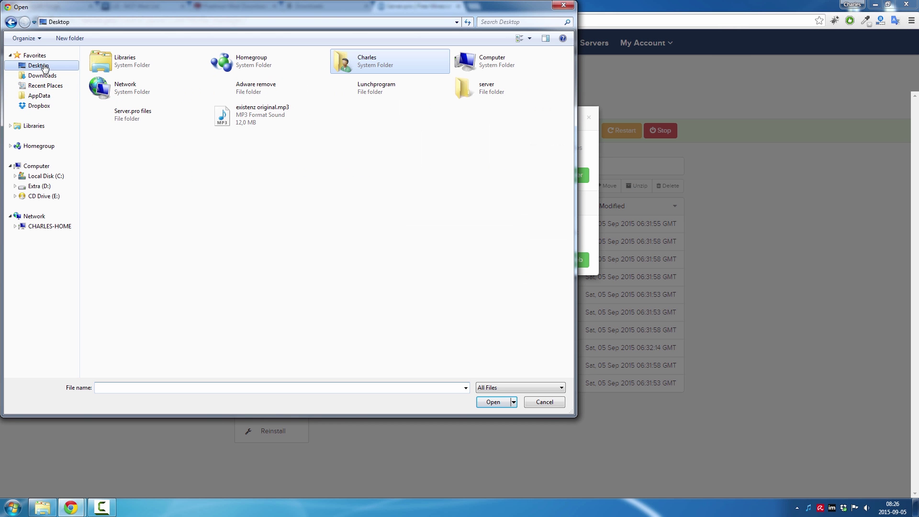
{"action": "double_click", "coordinate": [471, 89]}
{"action": "left_click", "coordinate": [116, 96]}
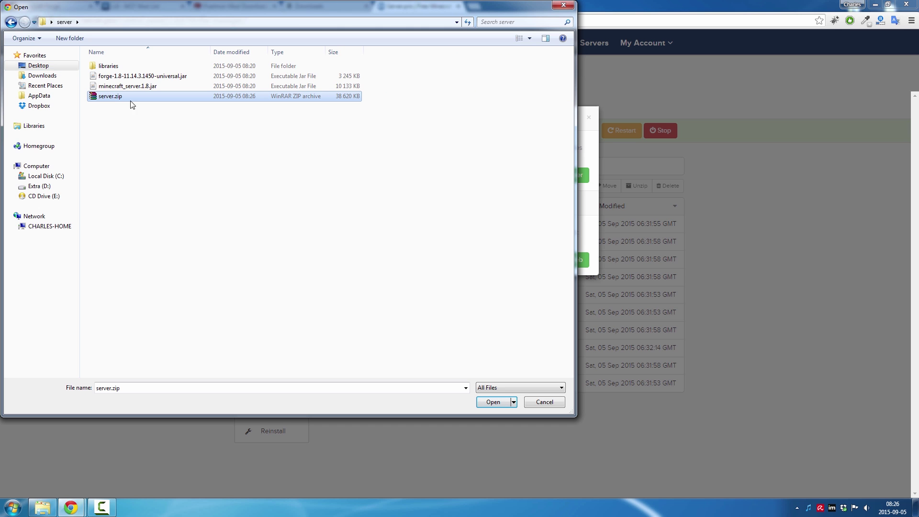
Step: Upload server.zip to the server and unzip it
{"action": "left_click", "coordinate": [494, 401]}
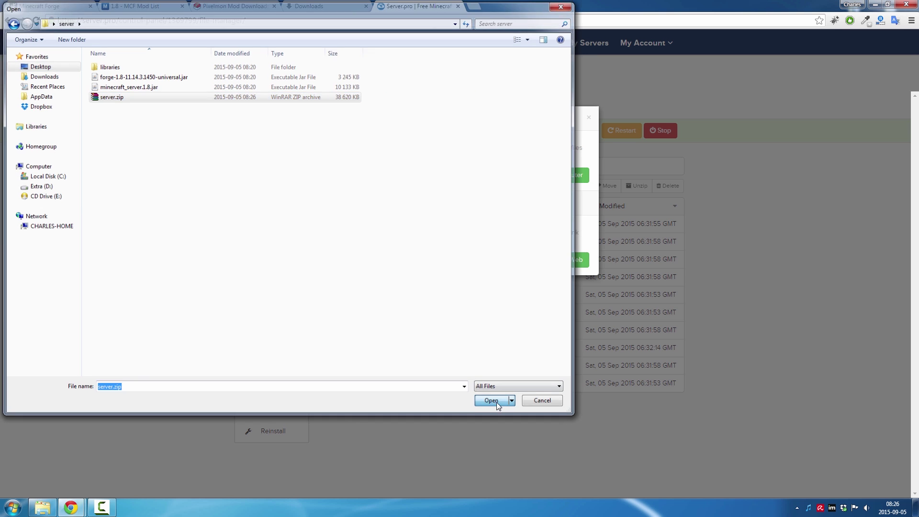
{"action": "left_click", "coordinate": [549, 175]}
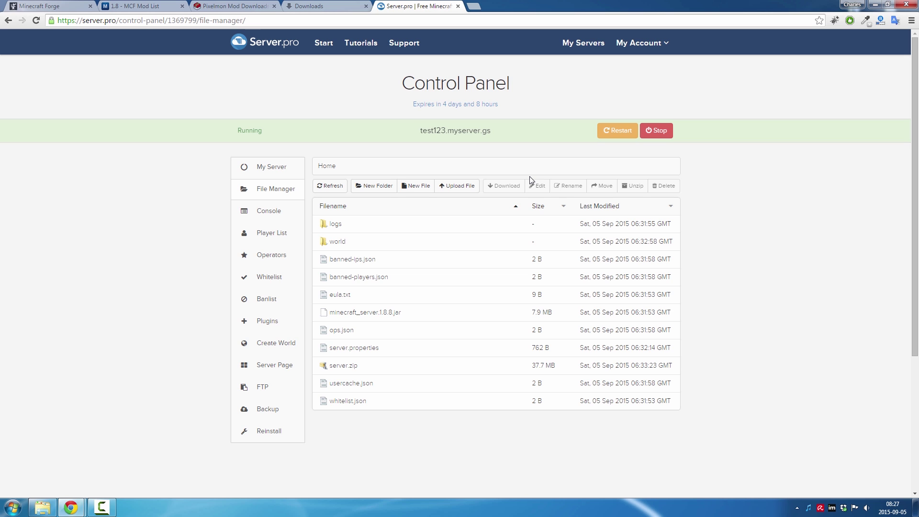
{"action": "left_click", "coordinate": [381, 365]}
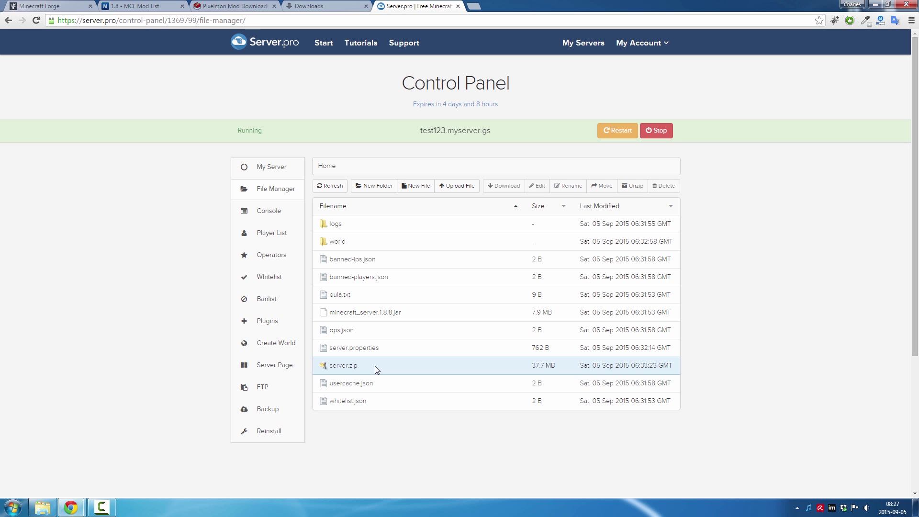
{"action": "left_click", "coordinate": [633, 188]}
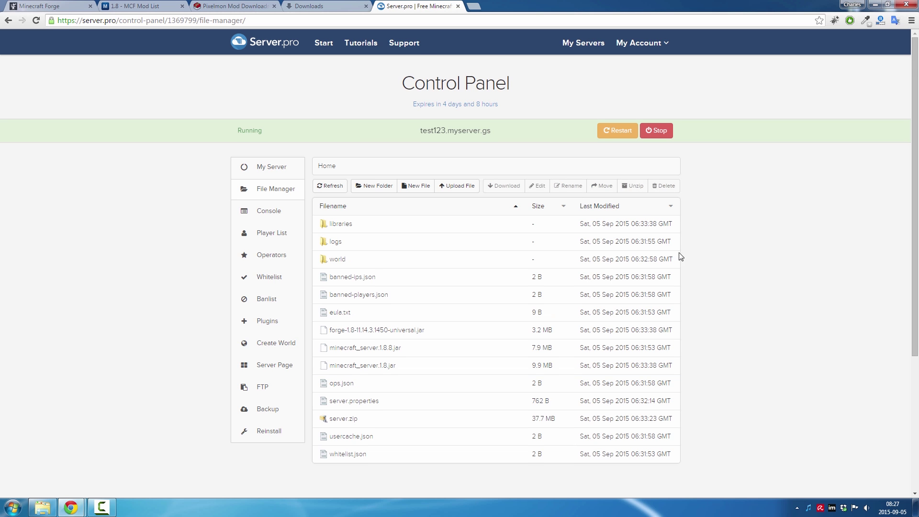
{"action": "scroll", "coordinate": [700, 270], "scroll_direction": "down", "scroll_amount": 1}
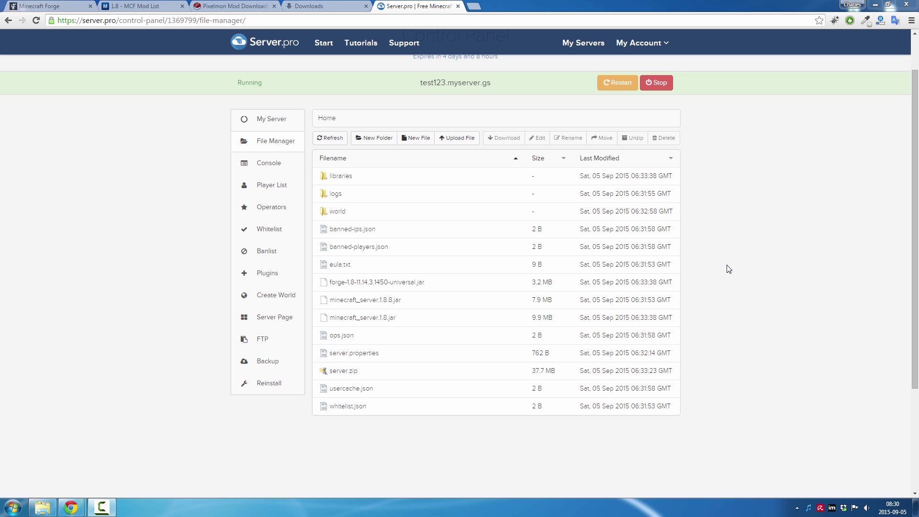
Step: Set the forge-1.8 universal jar as server JAR, restart, and confirm 3 mods loaded
{"action": "left_click", "coordinate": [273, 119]}
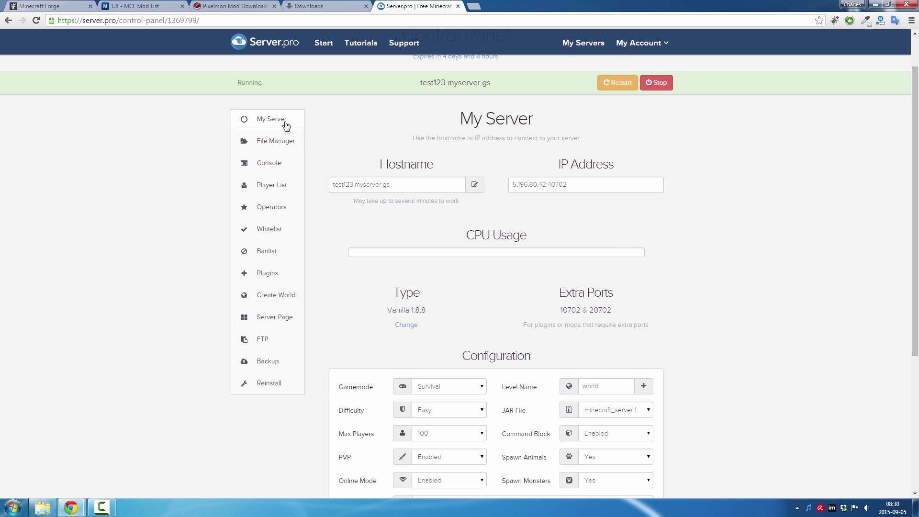
{"action": "scroll", "coordinate": [665, 281], "scroll_direction": "down", "scroll_amount": 1}
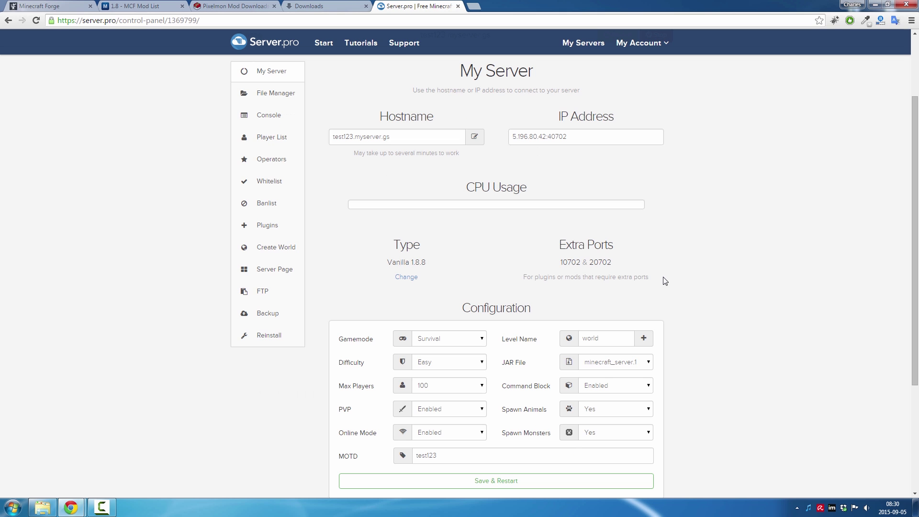
{"action": "left_click", "coordinate": [650, 363]}
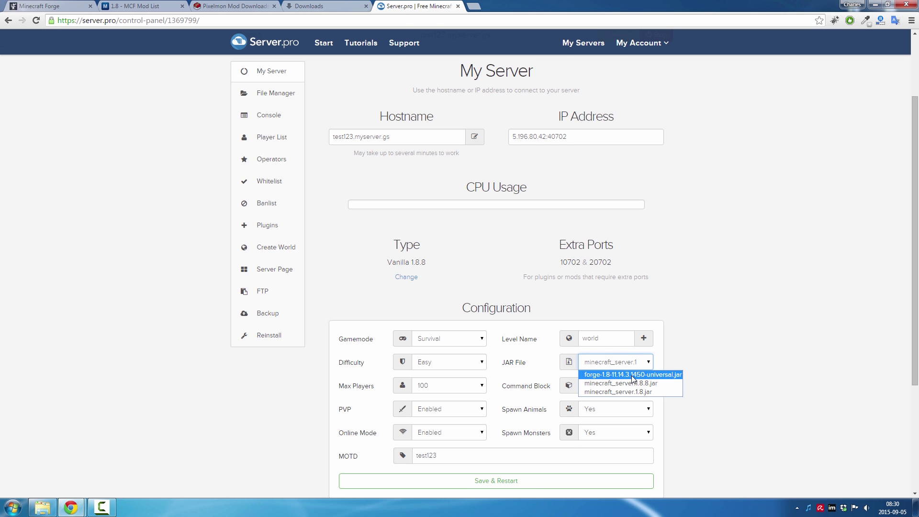
{"action": "left_click", "coordinate": [634, 376]}
{"action": "left_click", "coordinate": [496, 481]}
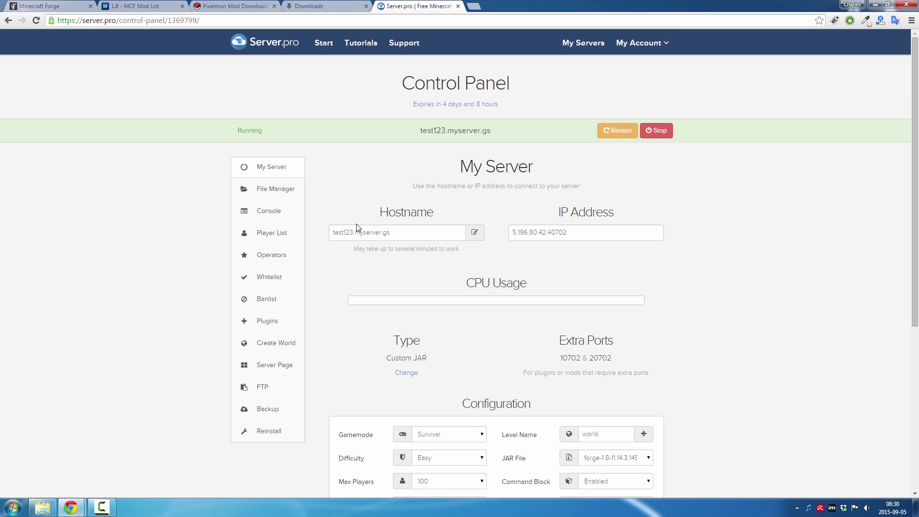
{"action": "left_click", "coordinate": [270, 210]}
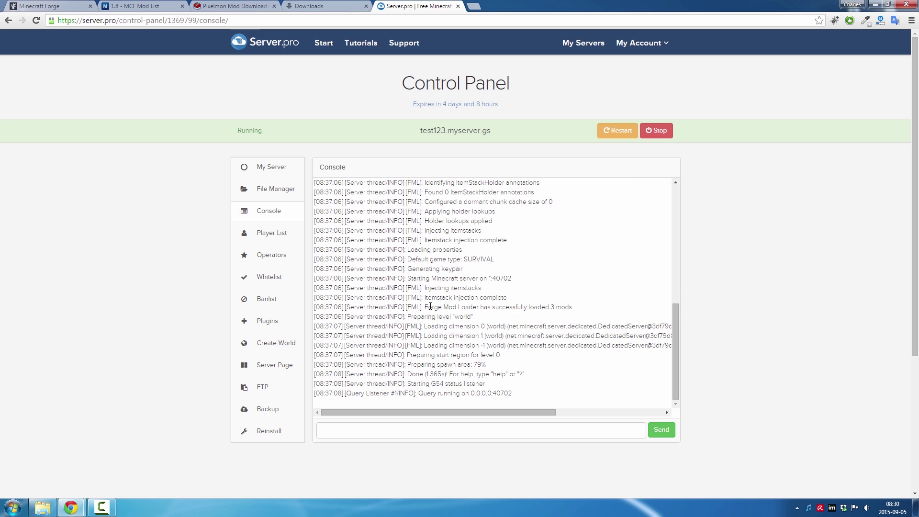
{"action": "left_click_drag", "start_coordinate": [426, 307], "coordinate": [559, 307]}
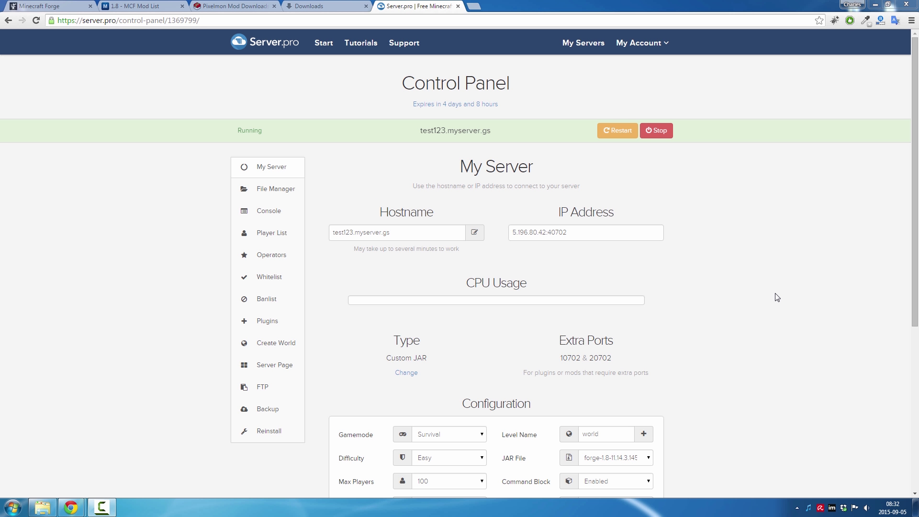
Step: Open the server's mods folder and pick Pixelmon-1.8-4.0.7-universal.jar from Downloads to upload
{"action": "left_click", "coordinate": [302, 195]}
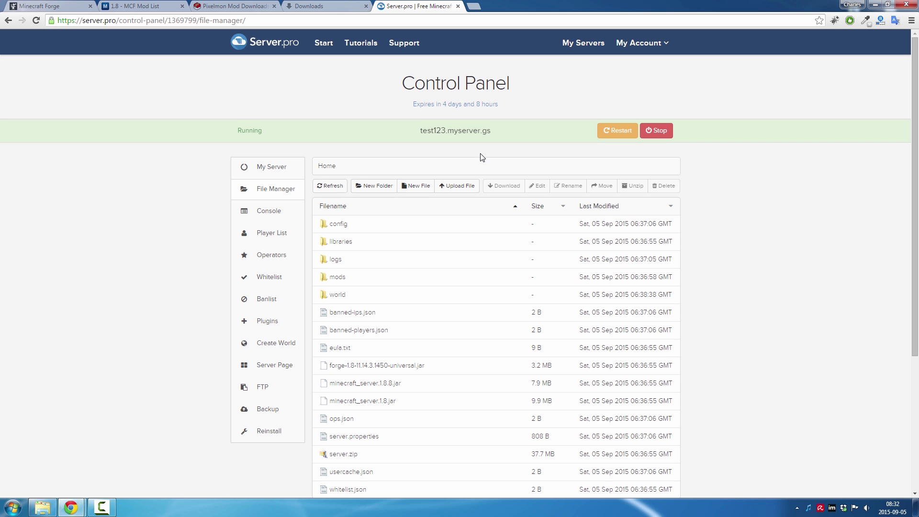
{"action": "left_click", "coordinate": [344, 283]}
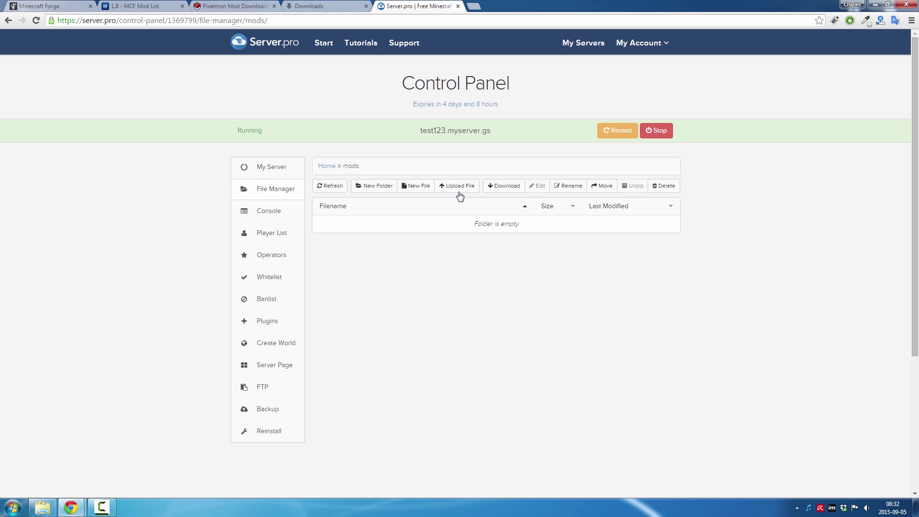
{"action": "left_click", "coordinate": [462, 188]}
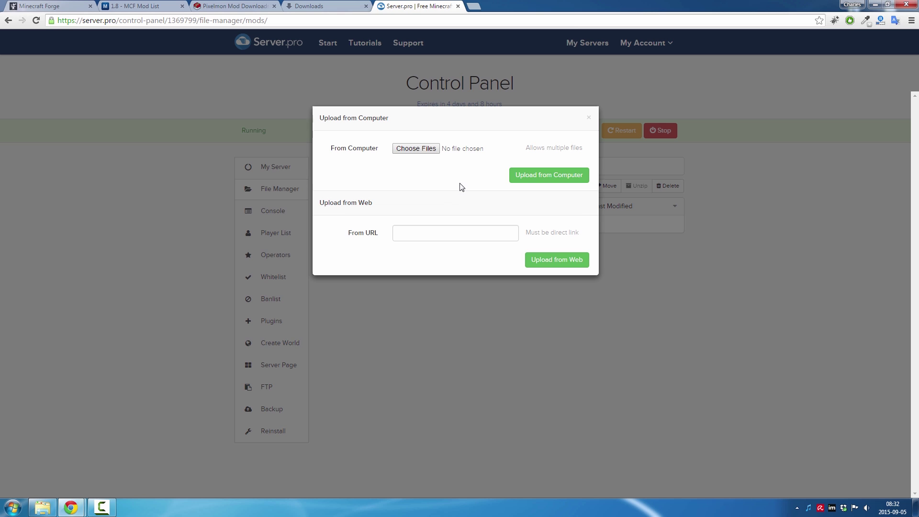
{"action": "left_click", "coordinate": [417, 148]}
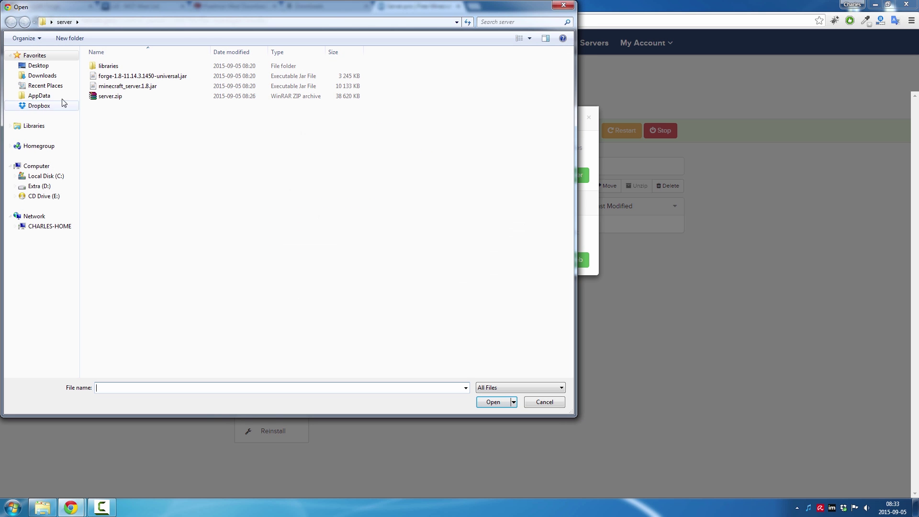
{"action": "left_click", "coordinate": [43, 75]}
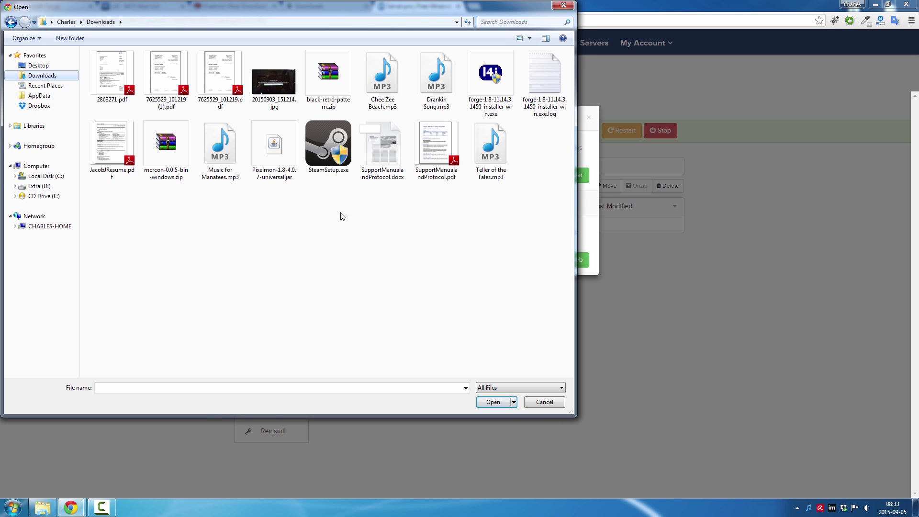
{"action": "left_click", "coordinate": [281, 157]}
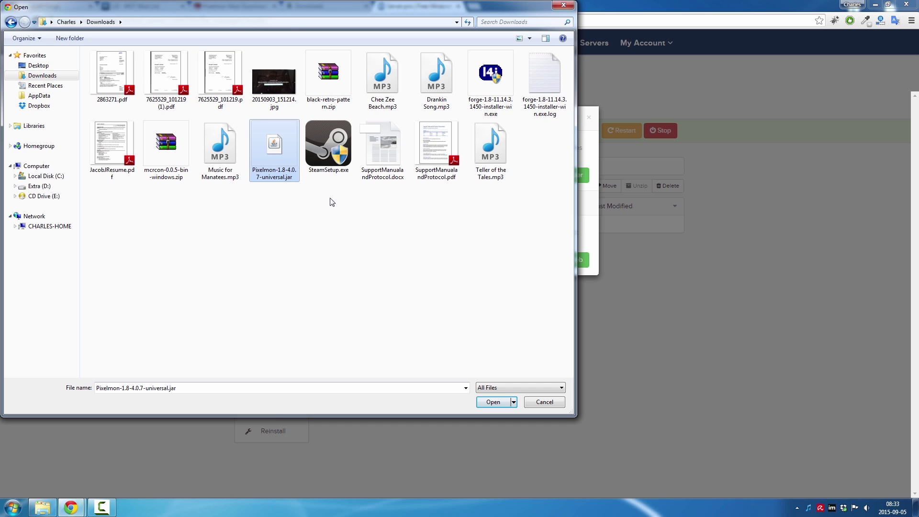
{"action": "left_click", "coordinate": [493, 403]}
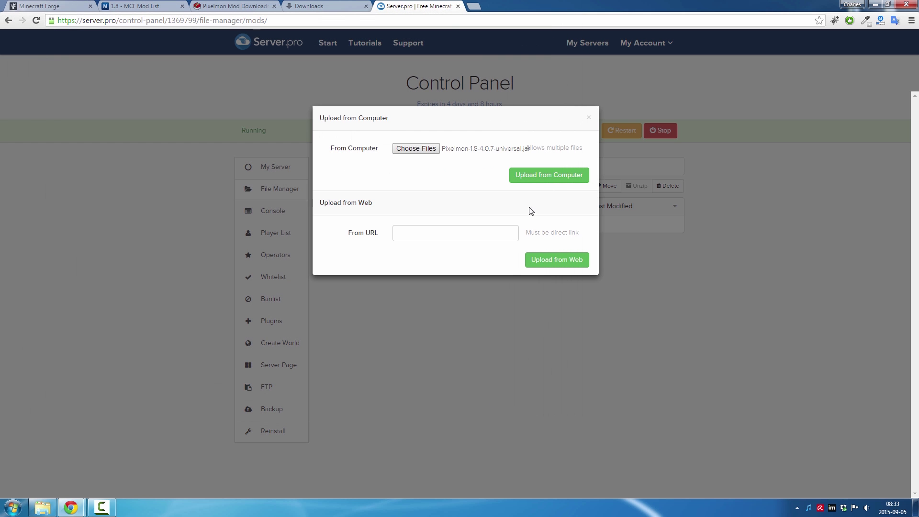
Step: Upload Pixelmon-1.8-4.0.7-universal.jar (227.5 MB) into the server's mods folder
{"action": "left_click", "coordinate": [538, 178]}
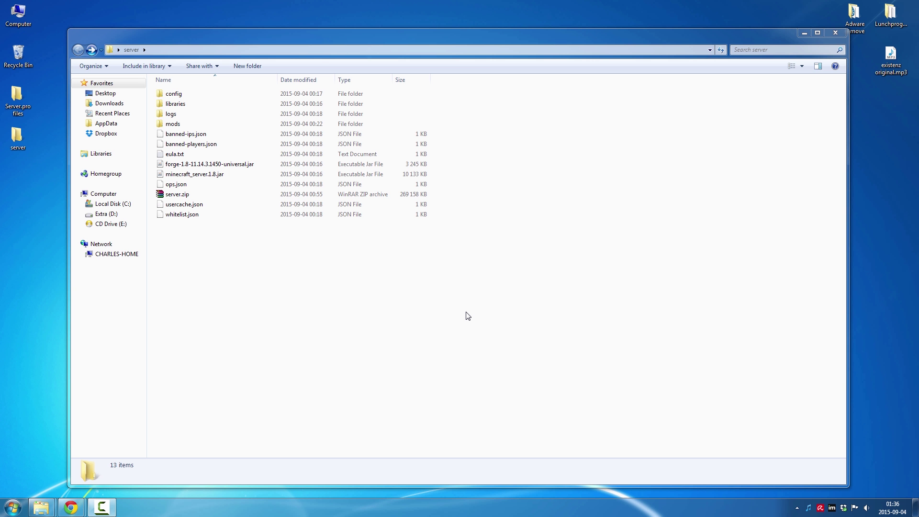
Step: Start Minecraft Launcher 1.6.19 from the Windows Start menu
{"action": "left_click", "coordinate": [12, 508]}
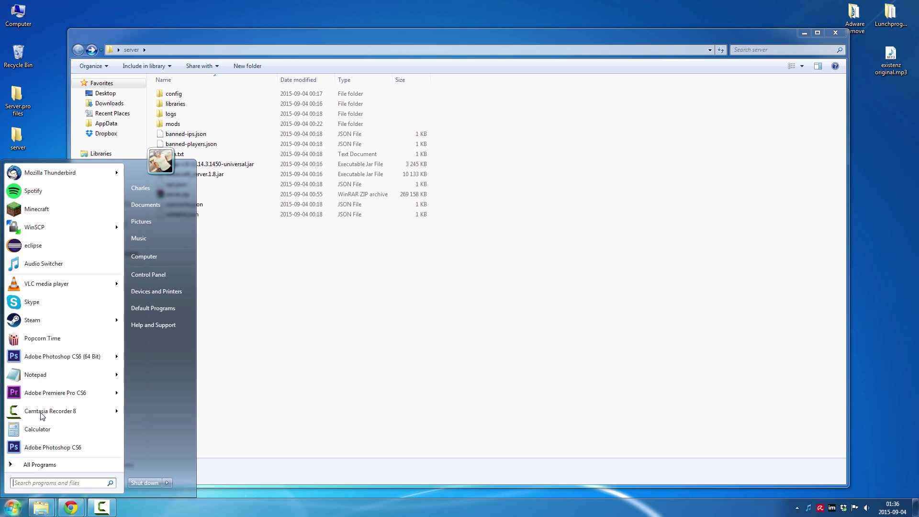
{"action": "left_click", "coordinate": [65, 207]}
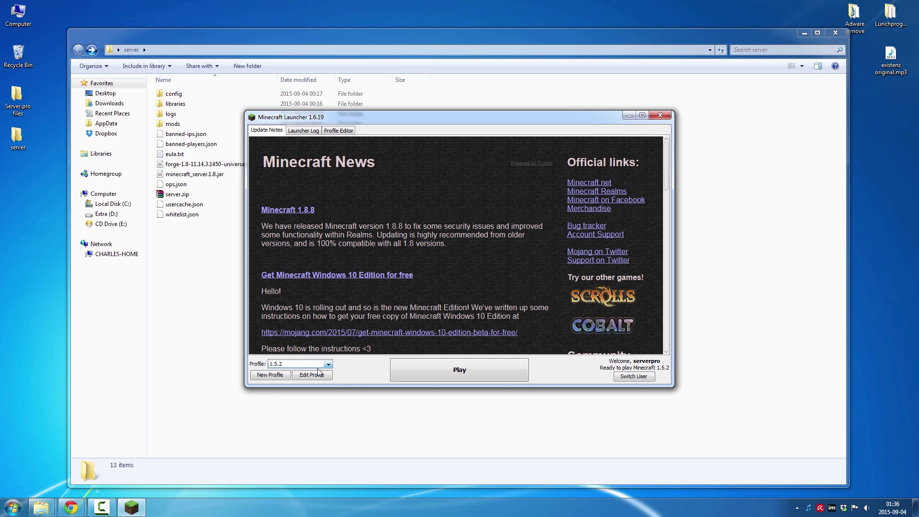
Step: Add a launcher profile named 'forge 1.8' using release 1.8-Forge11.14.3.1450
{"action": "left_click", "coordinate": [276, 375]}
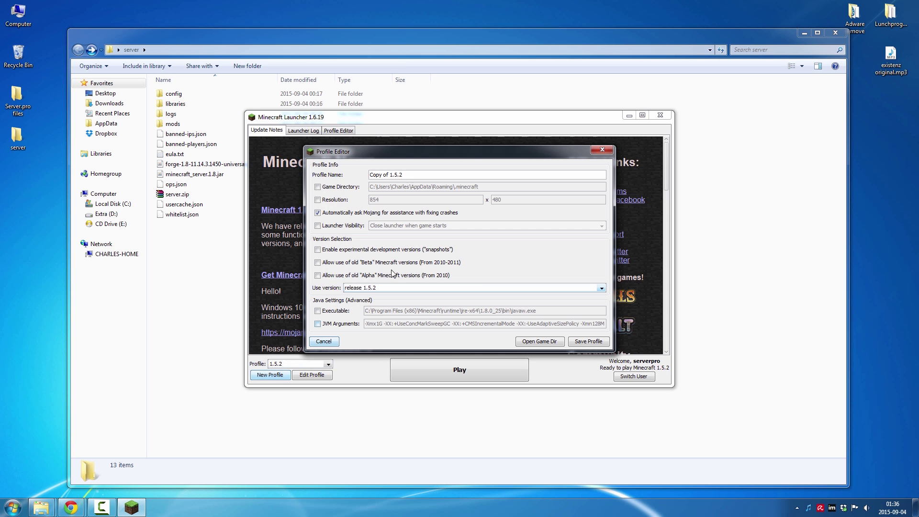
{"action": "left_click_drag", "start_coordinate": [416, 175], "coordinate": [343, 176]}
{"action": "type", "text": "forge 1.8"}
{"action": "left_click", "coordinate": [393, 289]}
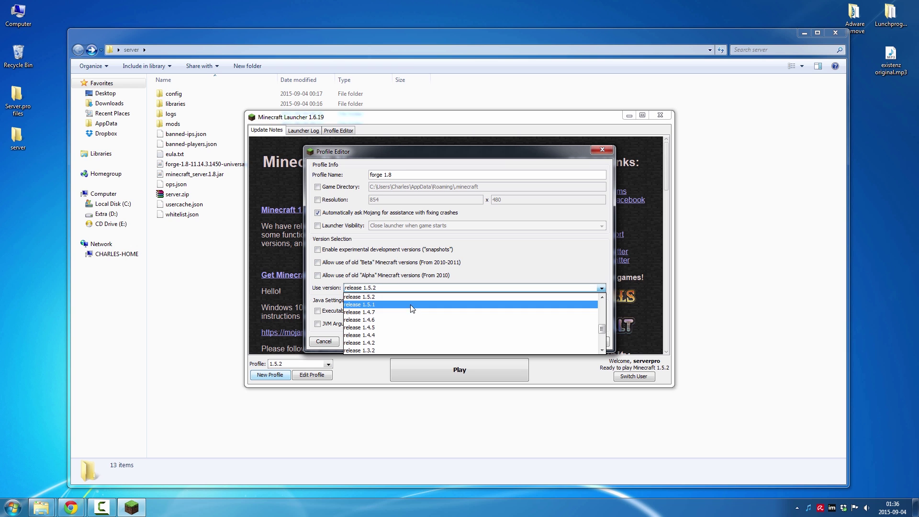
{"action": "scroll", "coordinate": [416, 311], "scroll_direction": "down", "scroll_amount": 5}
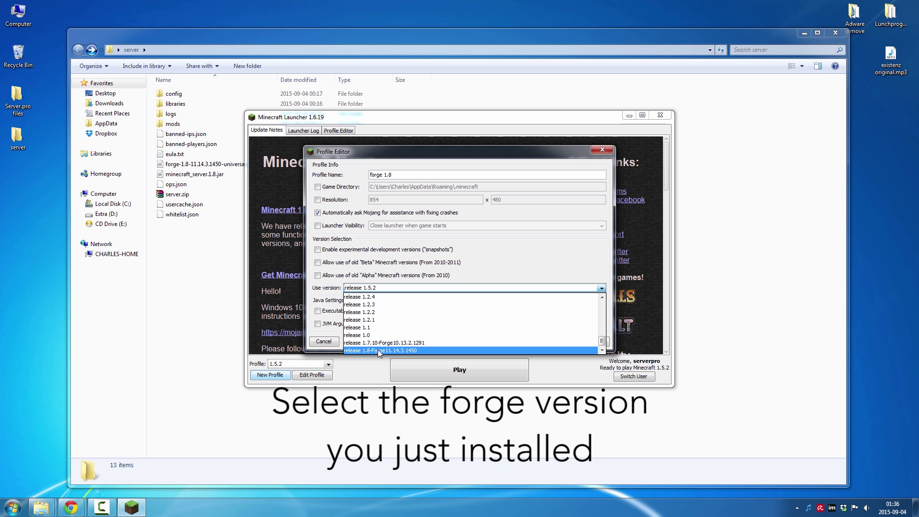
{"action": "left_click", "coordinate": [375, 351]}
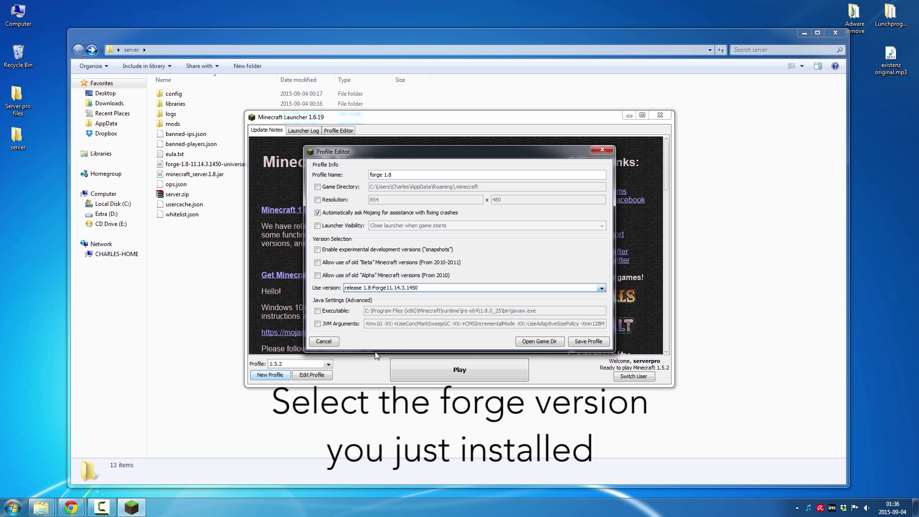
Step: Save and select the forge 1.8 profile, then launch Minecraft 1.8 with Forge
{"action": "left_click", "coordinate": [589, 342]}
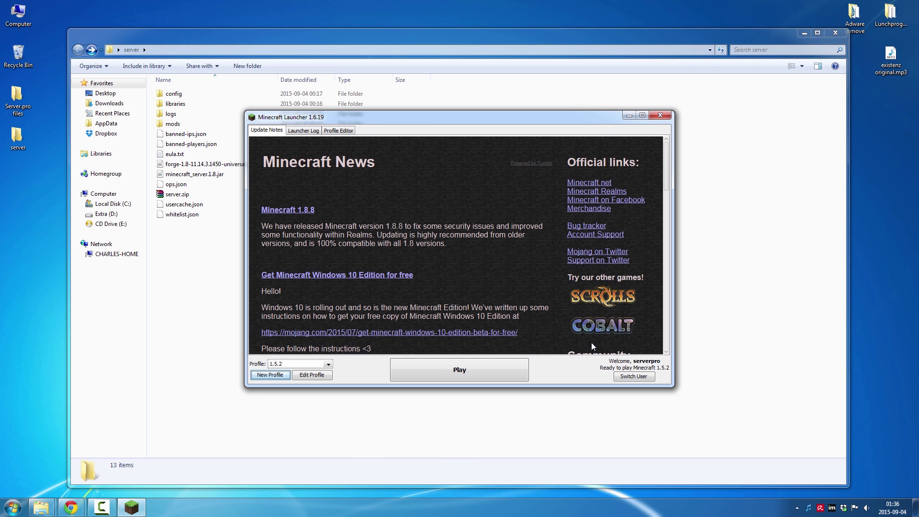
{"action": "left_click", "coordinate": [310, 364]}
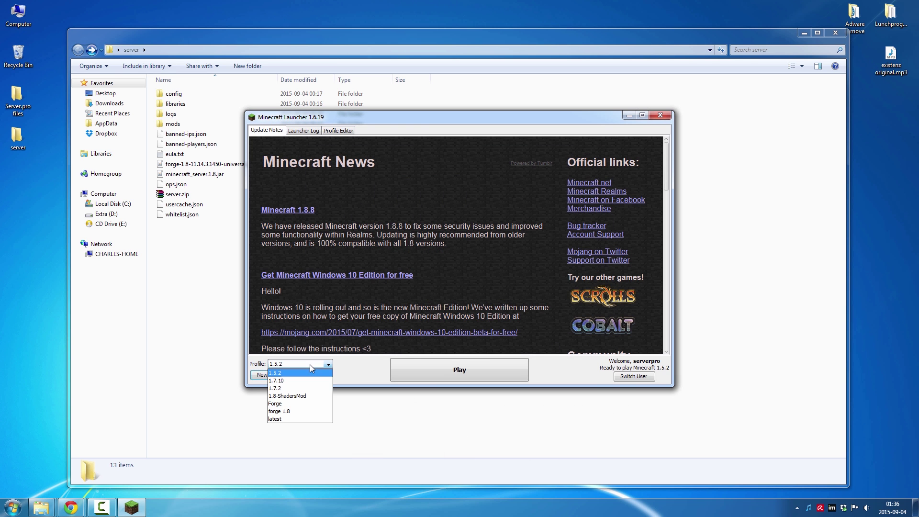
{"action": "left_click", "coordinate": [306, 413]}
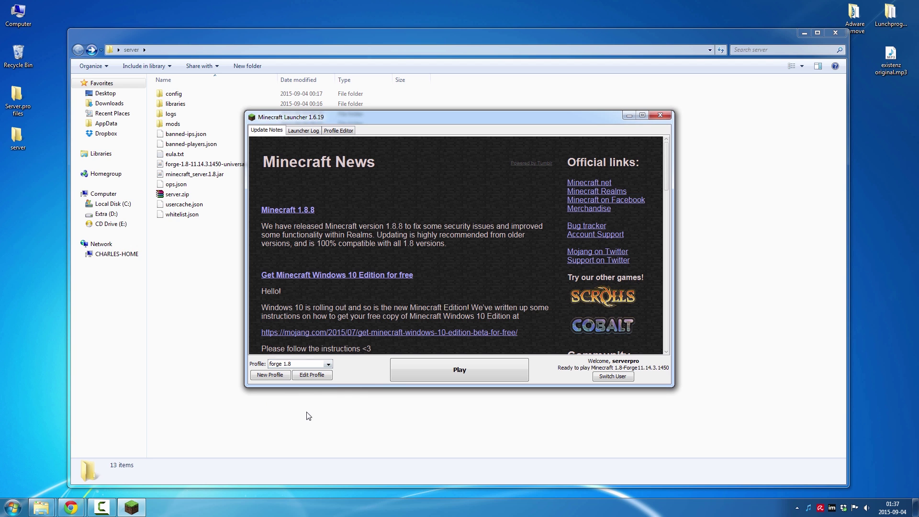
{"action": "left_click", "coordinate": [480, 369]}
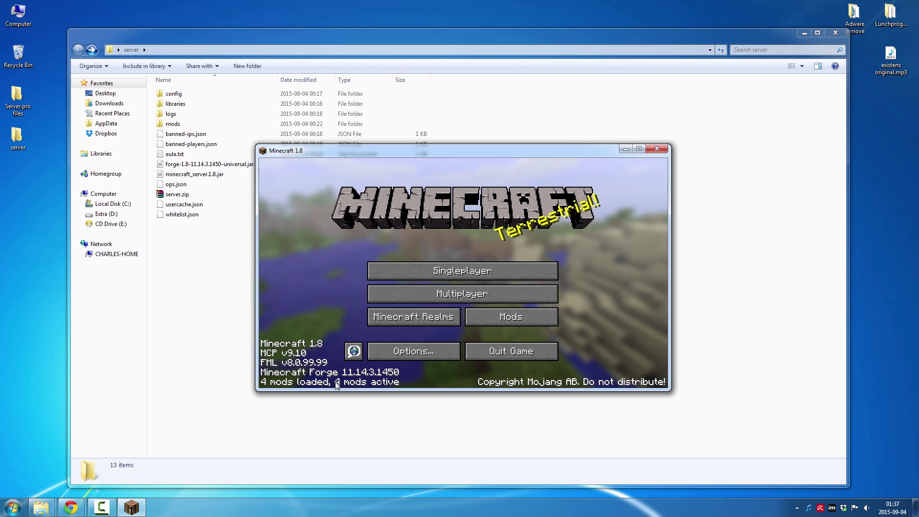
Step: Check the mod list to confirm Pixelmon 4.0.7 is loaded and Available
{"action": "left_click", "coordinate": [492, 315]}
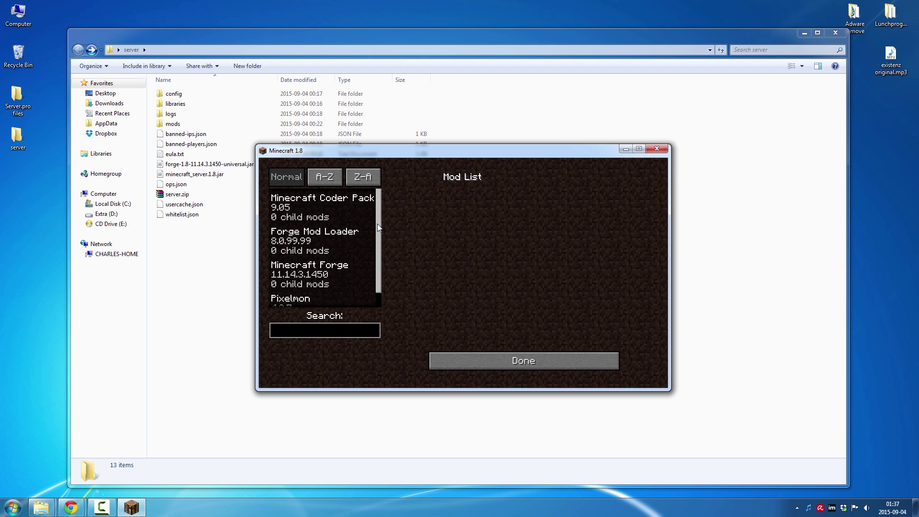
{"action": "left_click_drag", "start_coordinate": [378, 224], "coordinate": [378, 258]}
{"action": "left_click", "coordinate": [309, 281]}
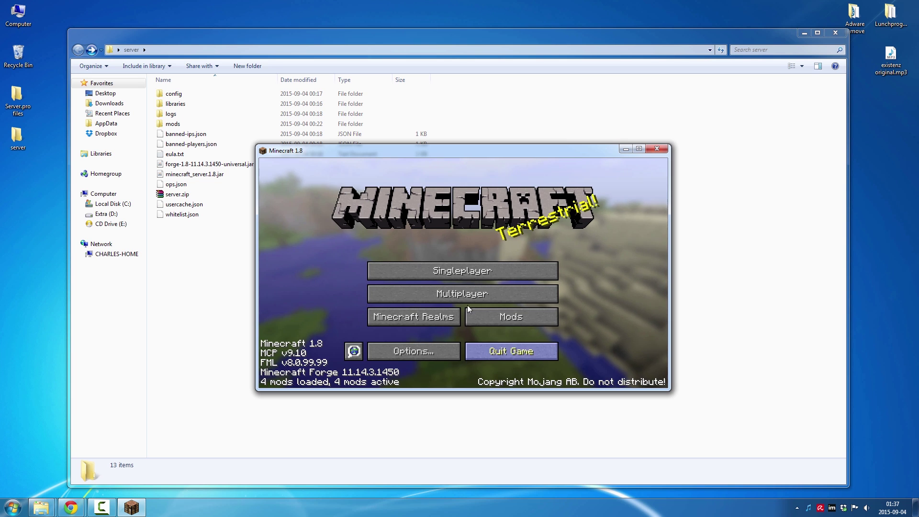
Step: Join test123.myserver.gs via Direct Connect, using the hostname copied from Server.pro
{"action": "left_click", "coordinate": [468, 273]}
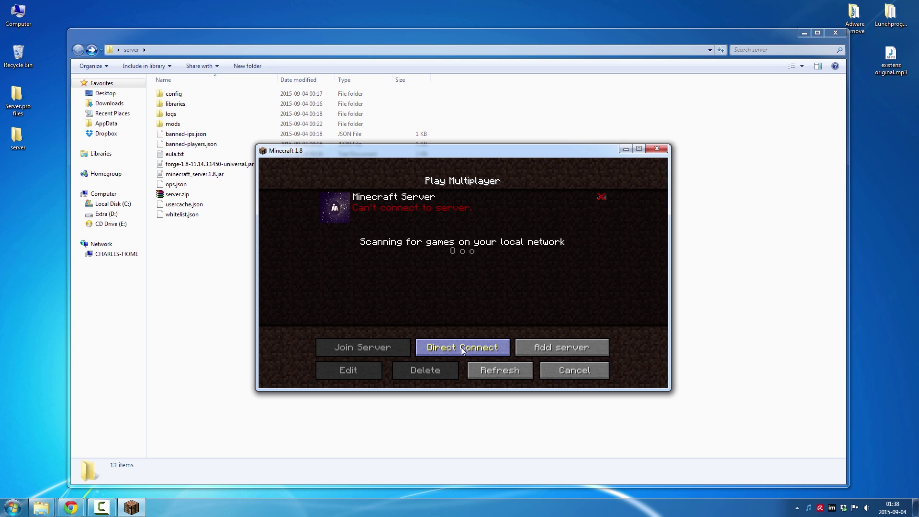
{"action": "left_click", "coordinate": [461, 346]}
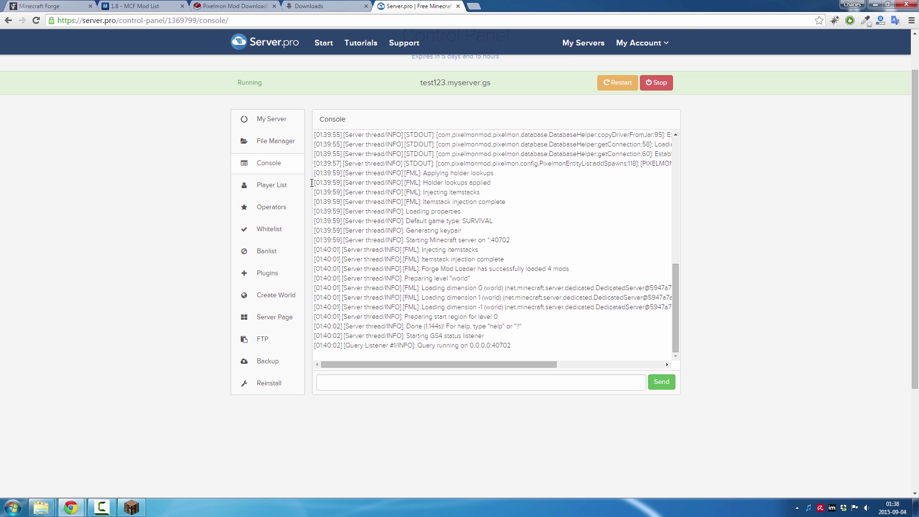
{"action": "left_click", "coordinate": [272, 120]}
{"action": "double_click", "coordinate": [416, 187]}
{"action": "key", "text": "ctrl+c"}
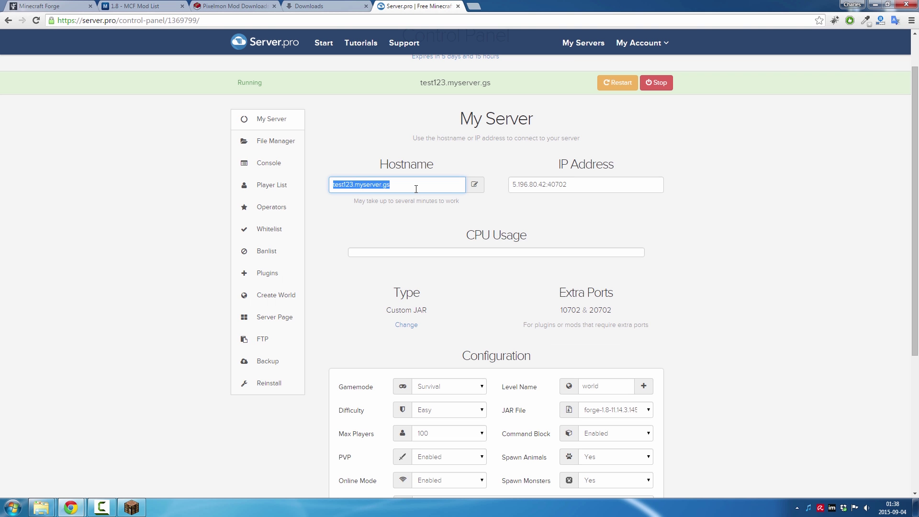
{"action": "key", "text": "alt+Tab"}
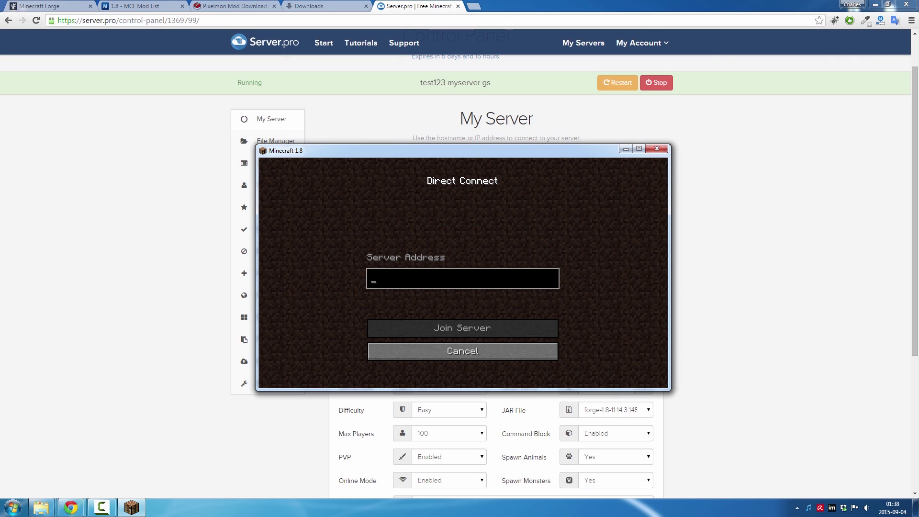
{"action": "key", "text": "ctrl+v"}
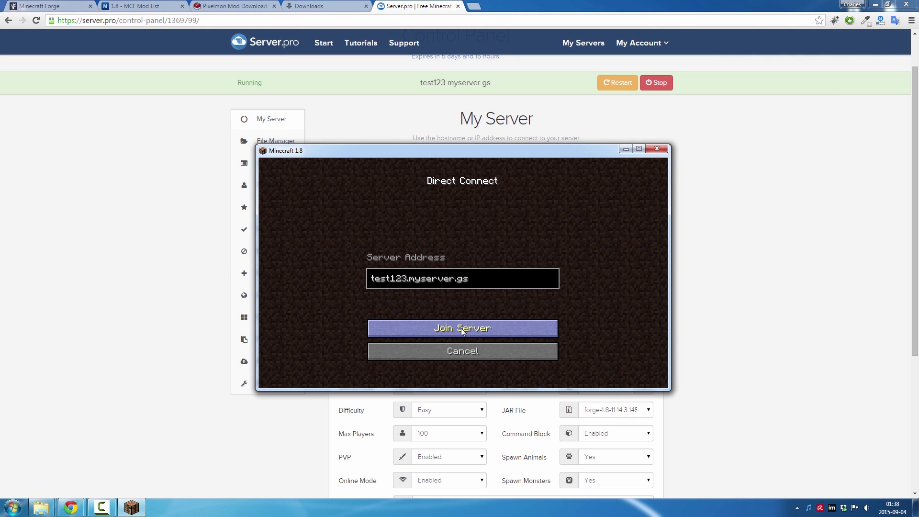
{"action": "left_click", "coordinate": [462, 329]}
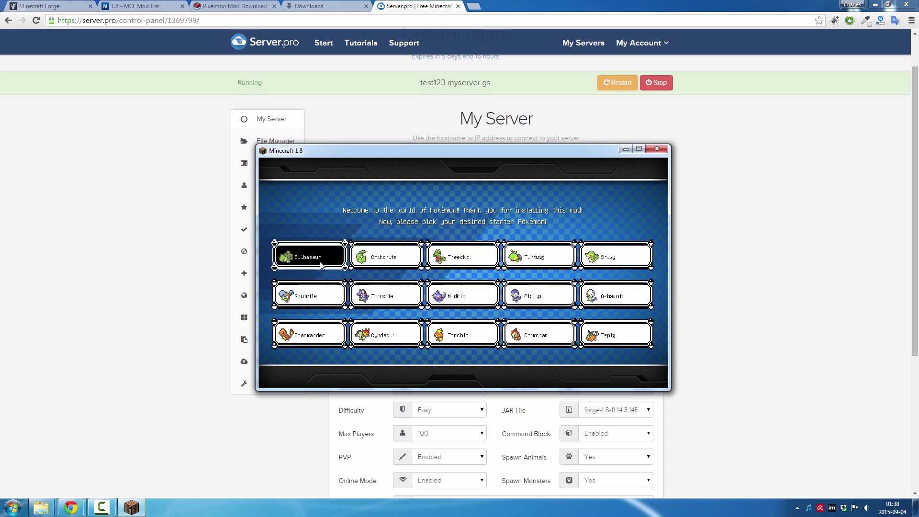
Step: Pick Bulbasaur as the starter and walk over to the wild female Nidoran
{"action": "left_click", "coordinate": [320, 265]}
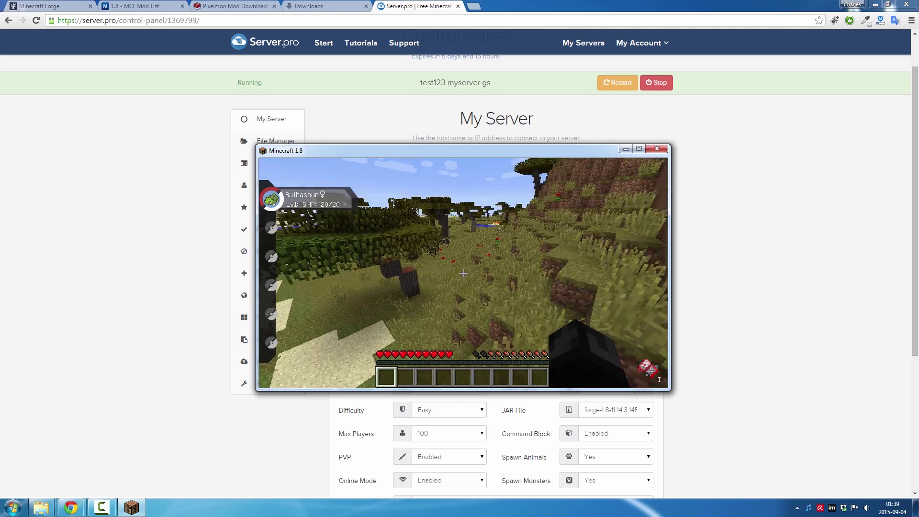
{"action": "key", "text": "w"}
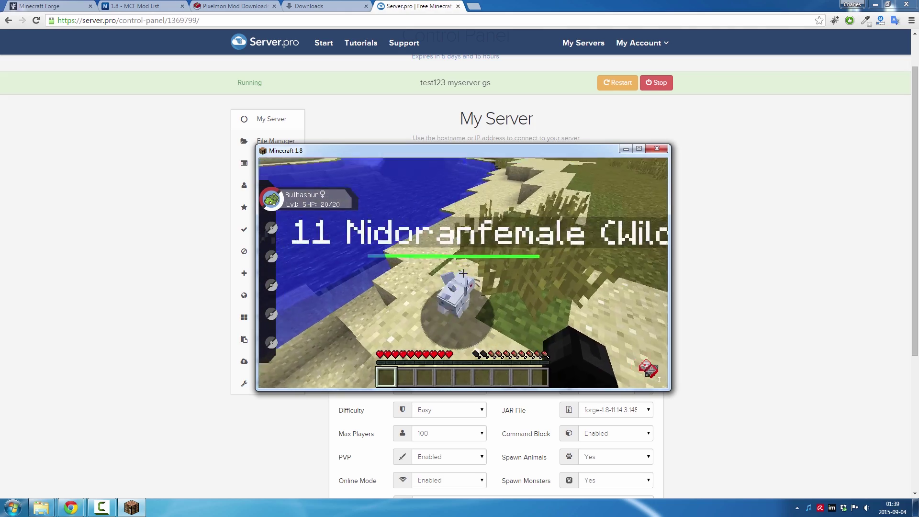
{"action": "key", "text": "w"}
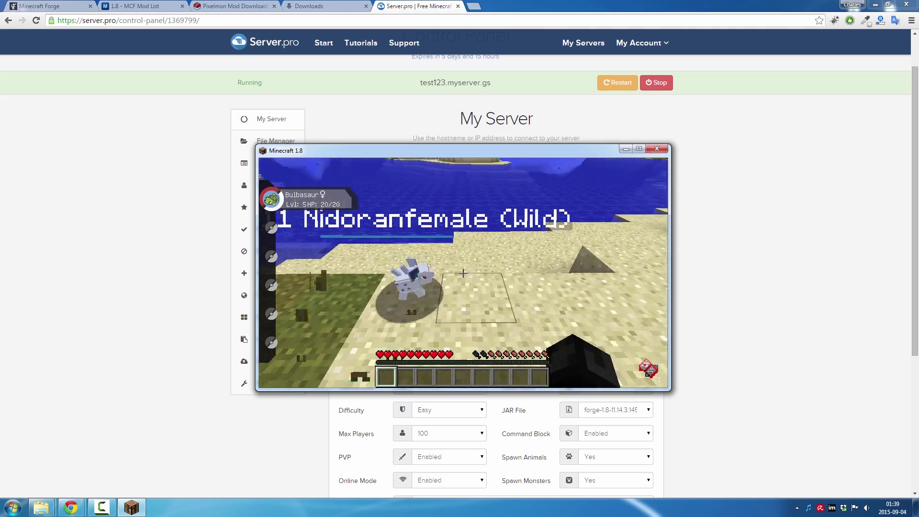
{"action": "key", "text": "2"}
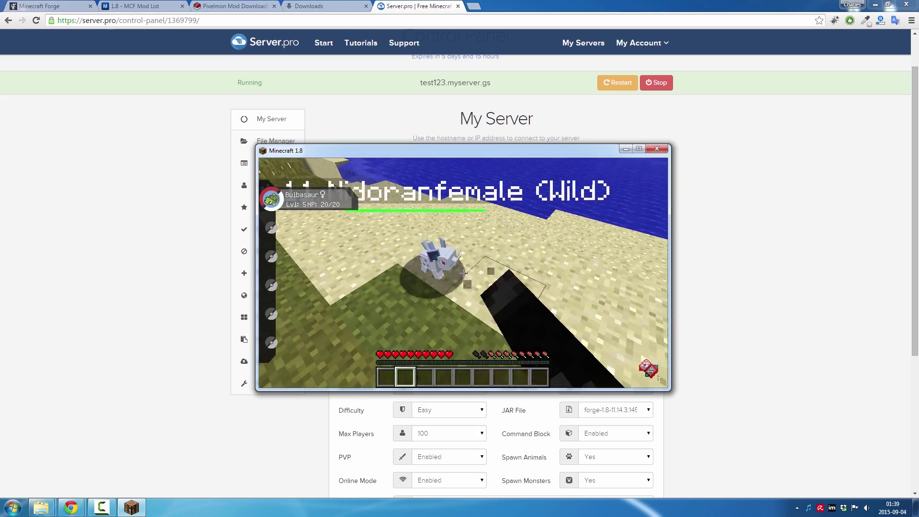
{"action": "key", "text": "w"}
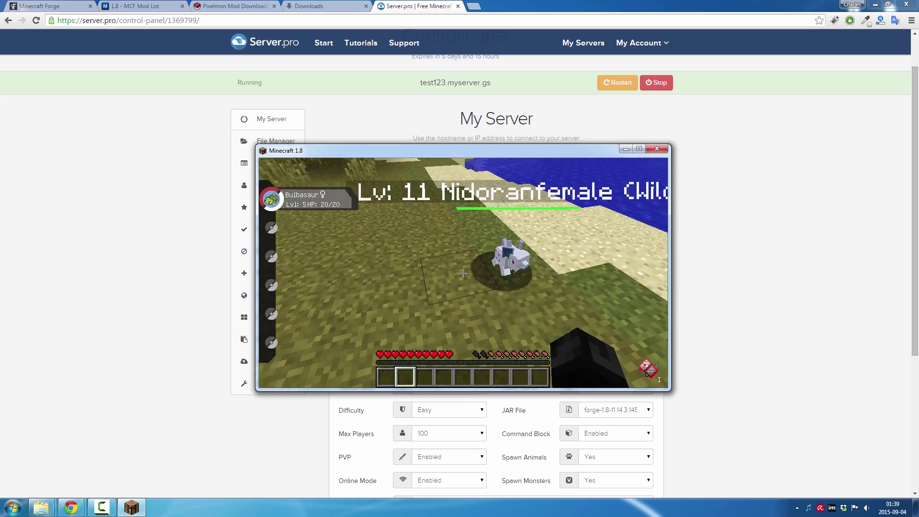
{"action": "key", "text": "w"}
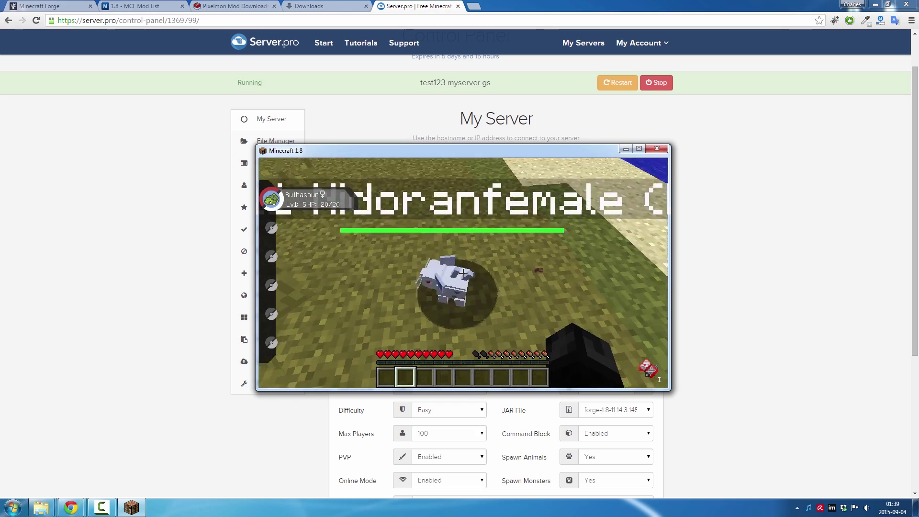
Step: Open and close the inventory to earn Taking Inventory, then pause the game
{"action": "key", "text": "e"}
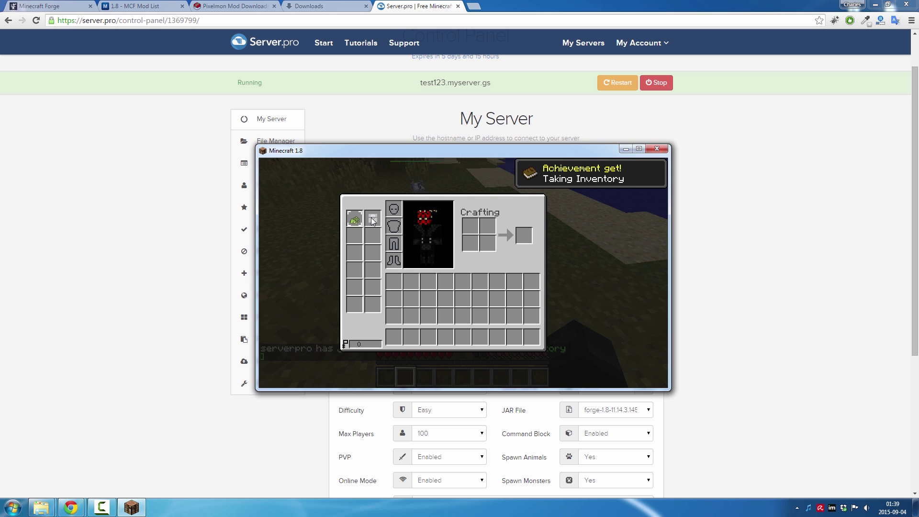
{"action": "key", "text": "e"}
{"action": "key", "text": "Escape"}
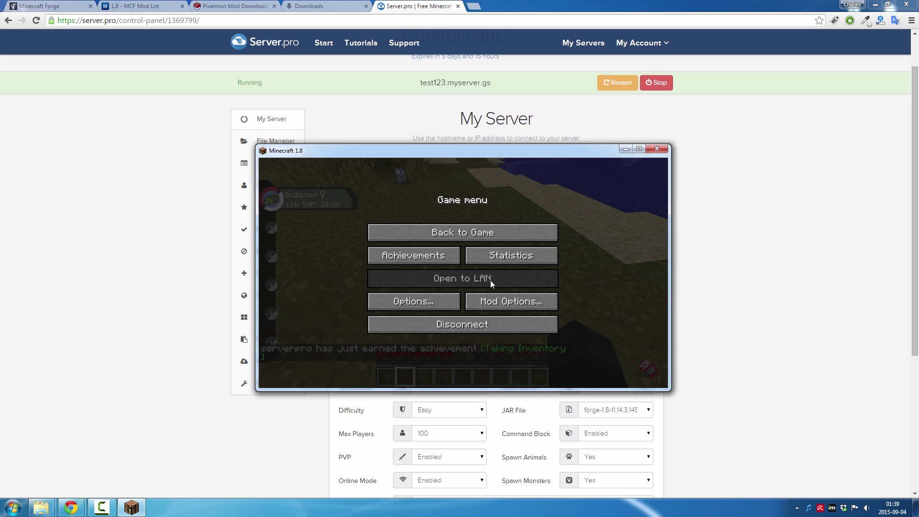